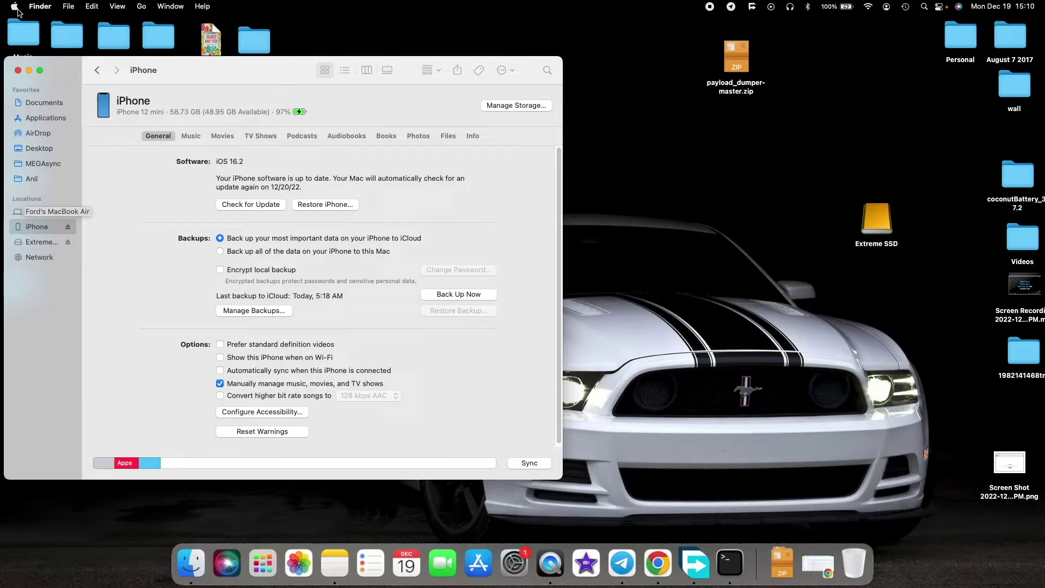
Open the Security & Privacy preferences and unlock them for changes with the account password.
click(15, 7)
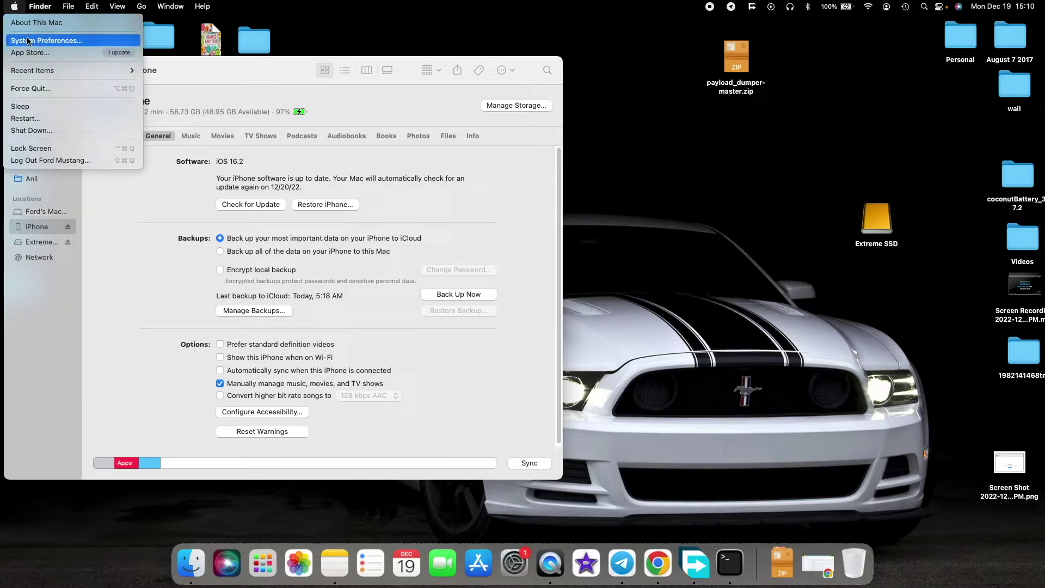
click(46, 40)
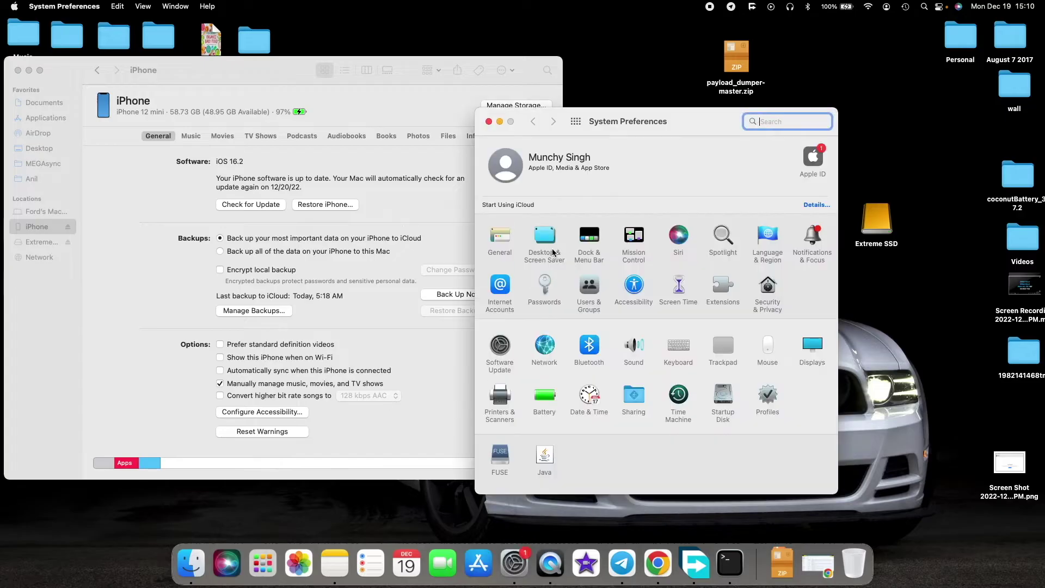
click(767, 290)
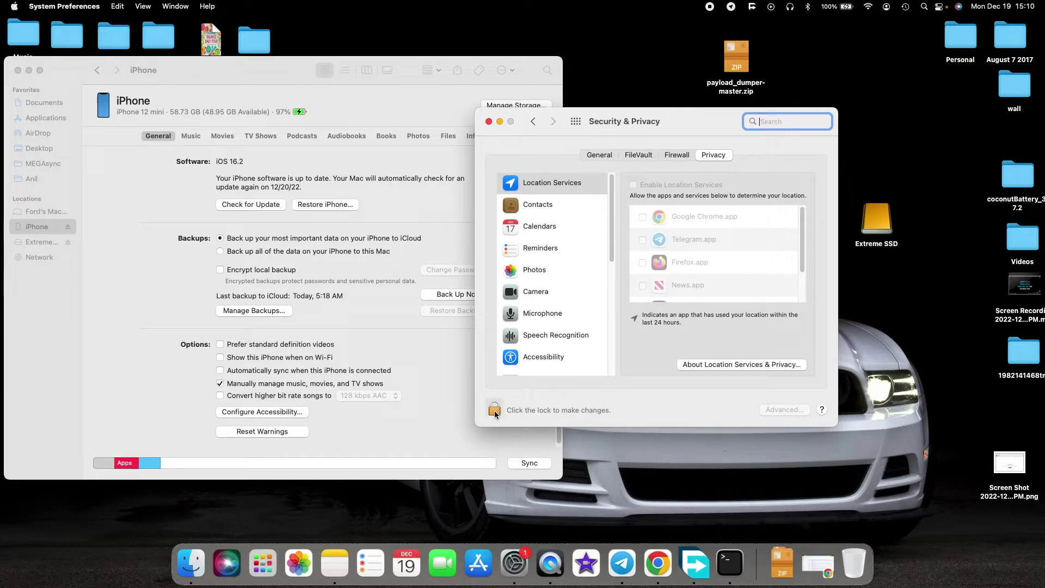
click(494, 409)
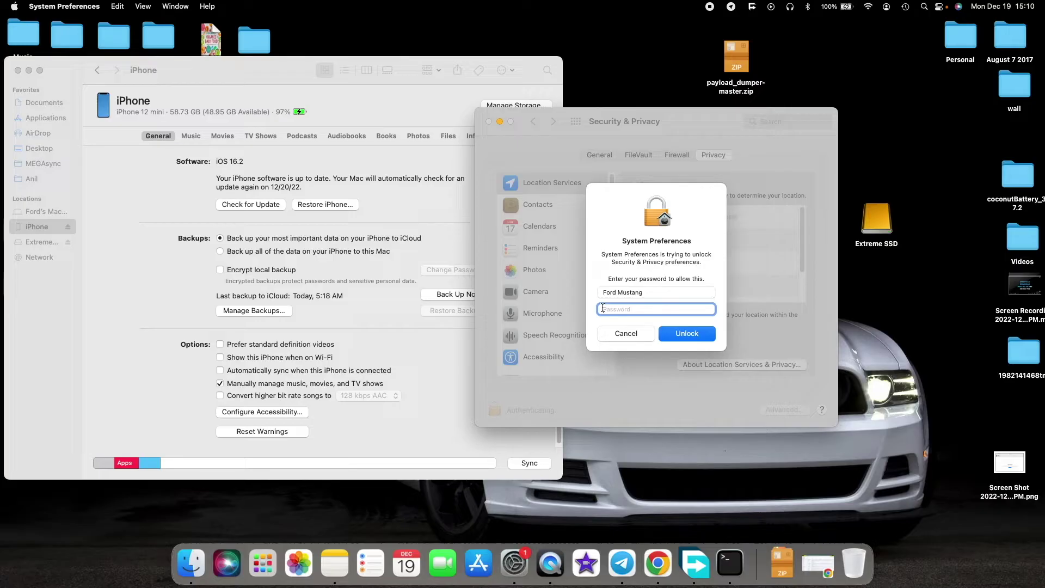
text(•••••••••)
click(674, 333)
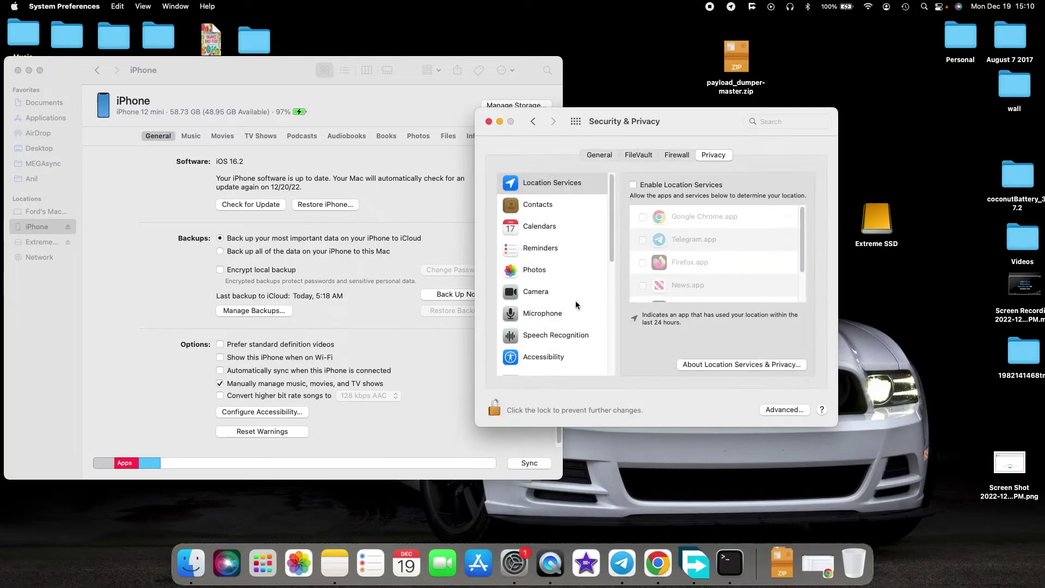
Grant Terminal.app Full Disk Access, quit and reopen it to apply the change, and close the Terminal and preferences windows.
scroll(576, 300, down, 3)
scroll(568, 284, down, 2)
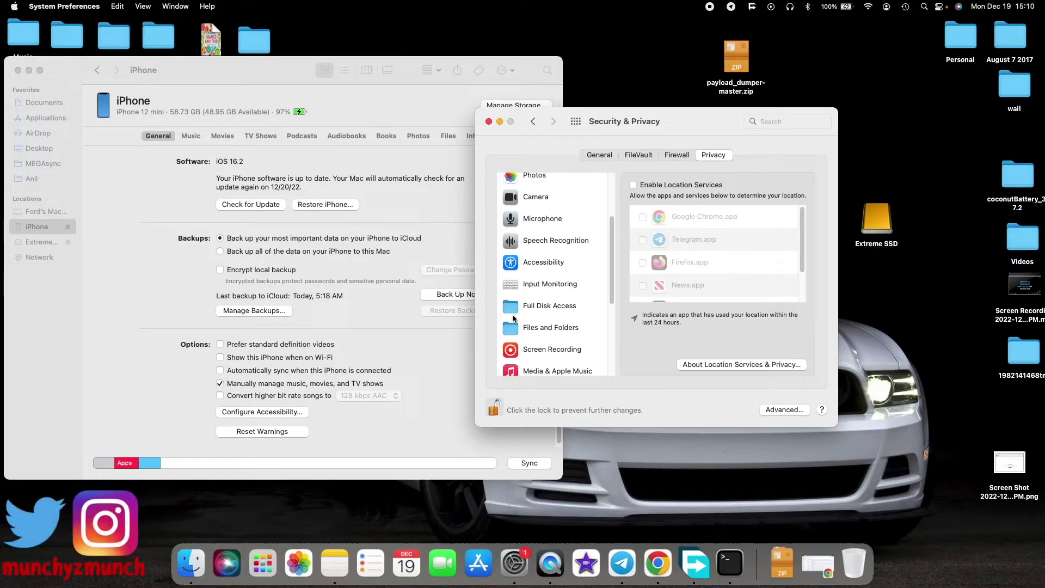
click(551, 308)
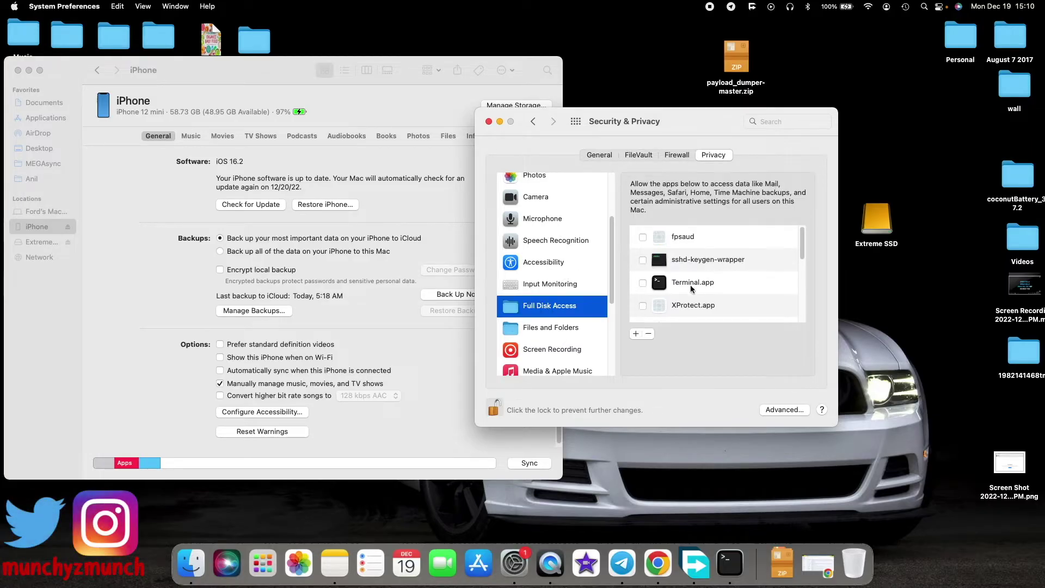
click(643, 284)
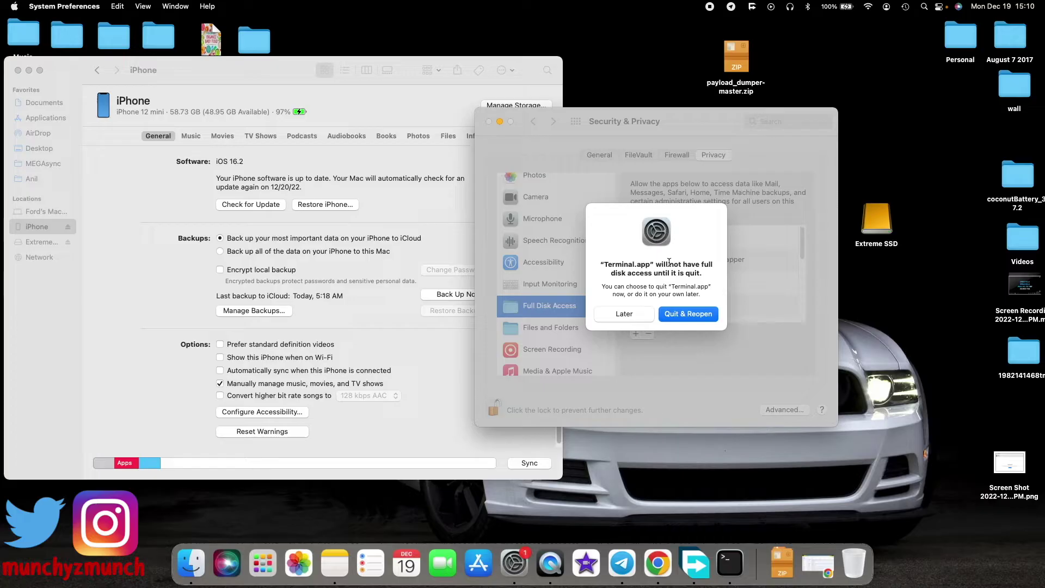
click(701, 313)
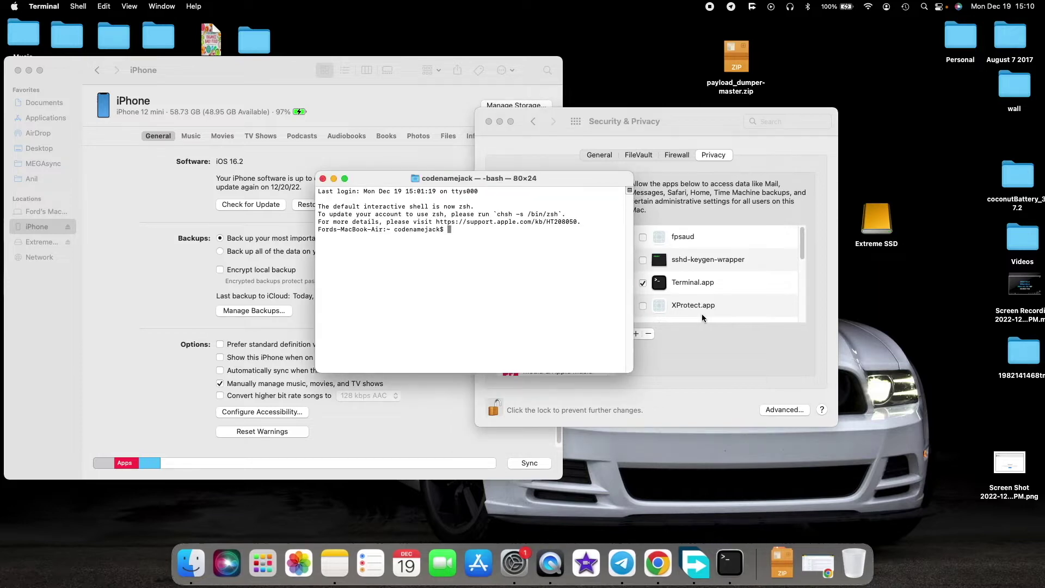
click(322, 178)
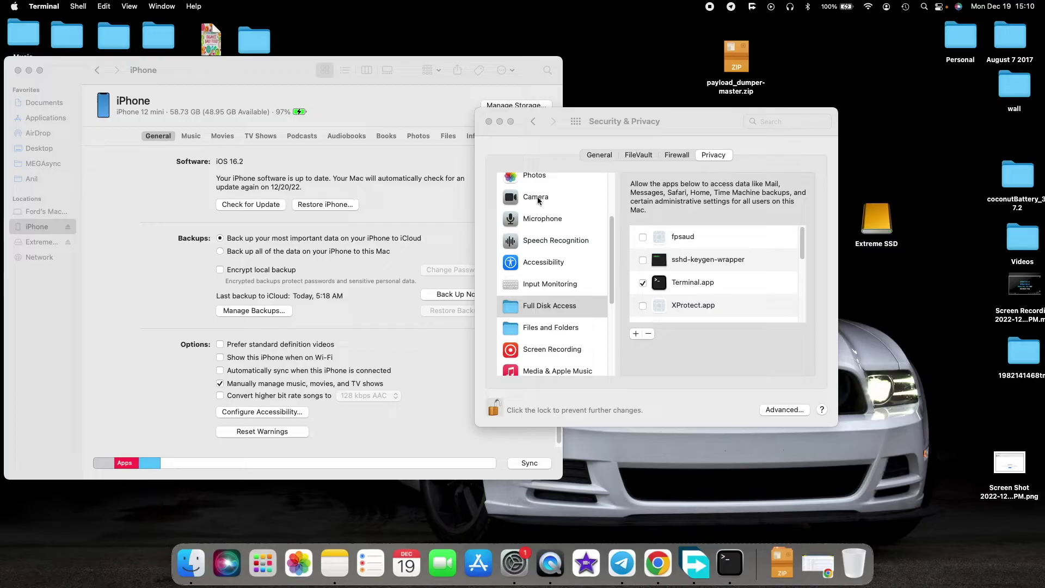
click(489, 123)
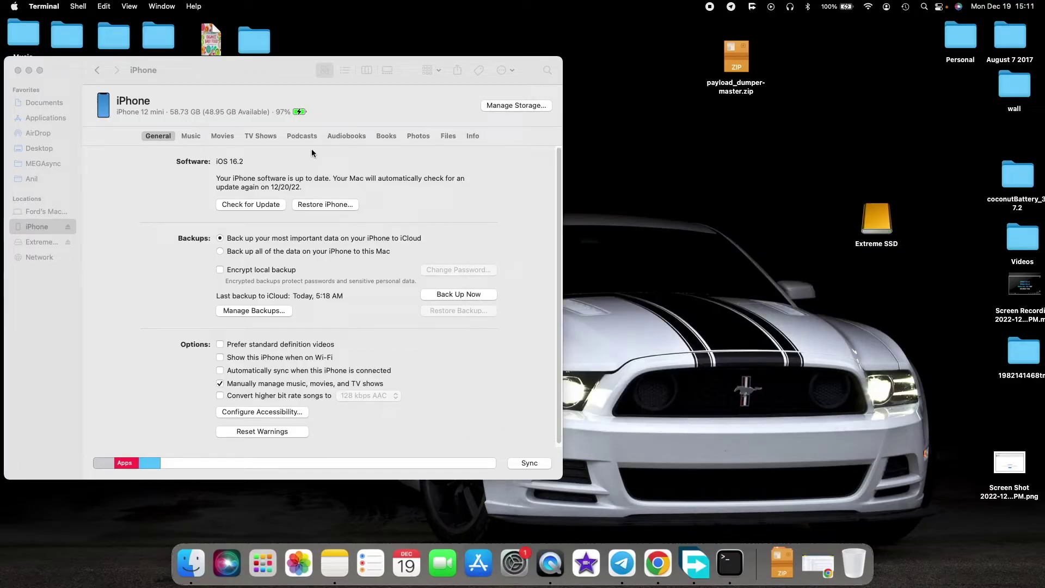
Check the connected iPhone in Finder and review its list of existing device backups.
click(257, 71)
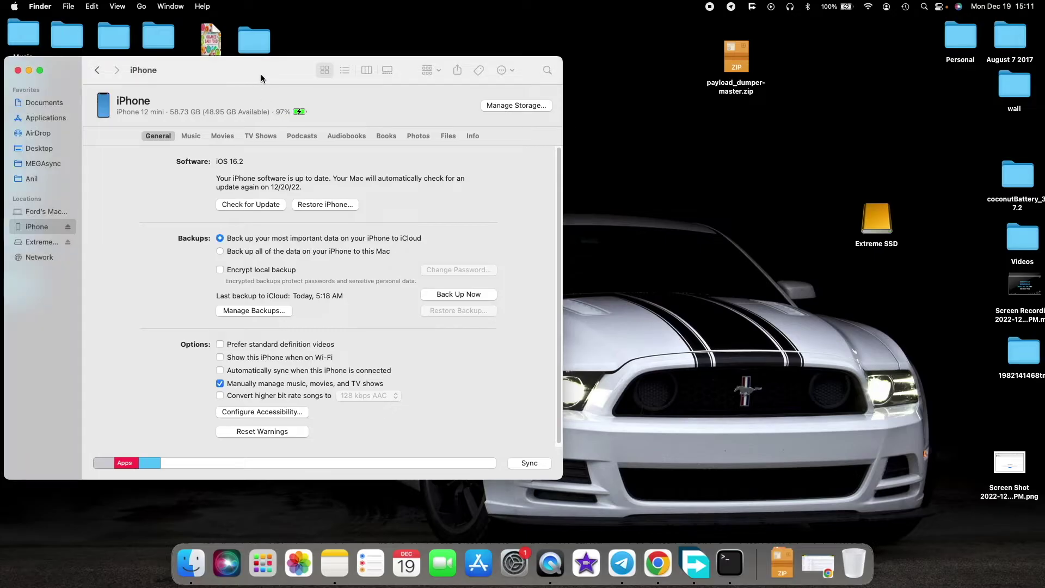
click(48, 243)
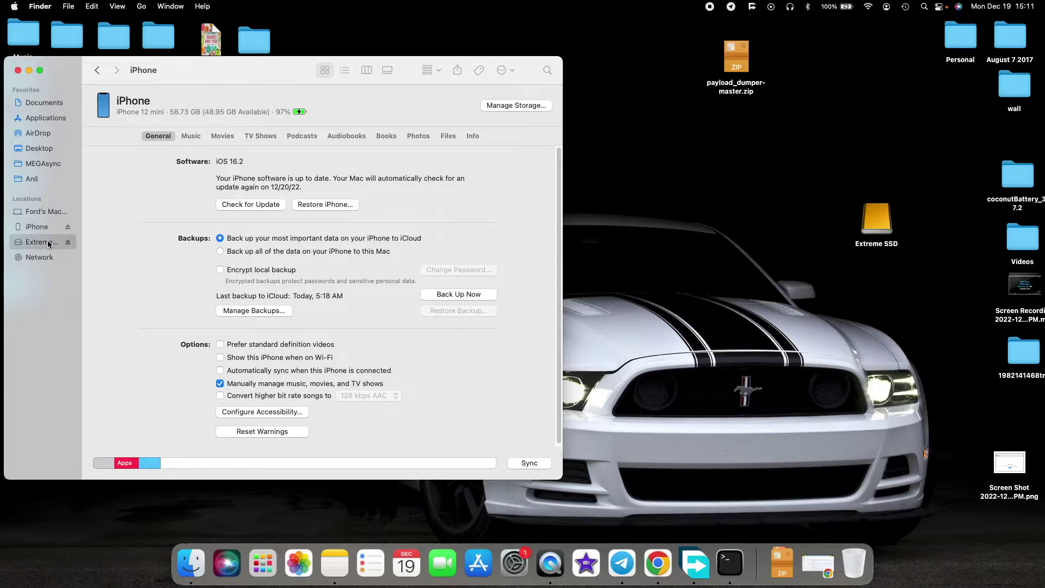
super+click(50, 227)
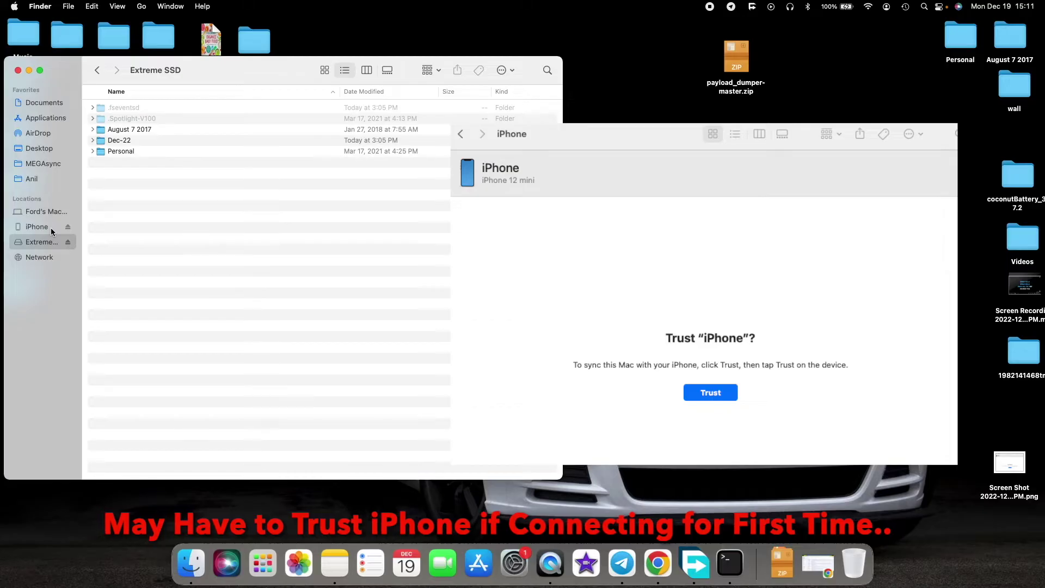
click(51, 228)
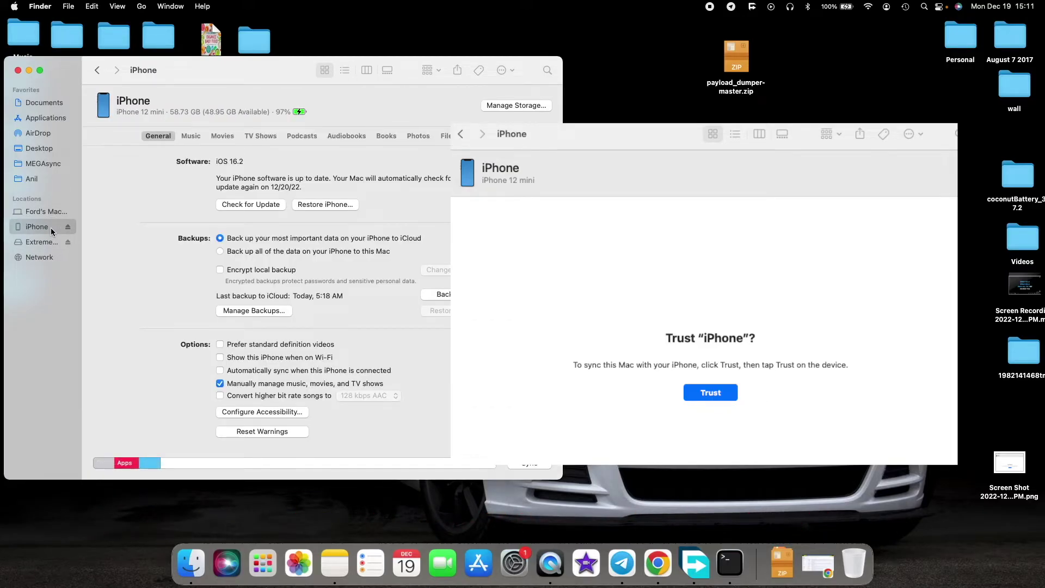
click(242, 308)
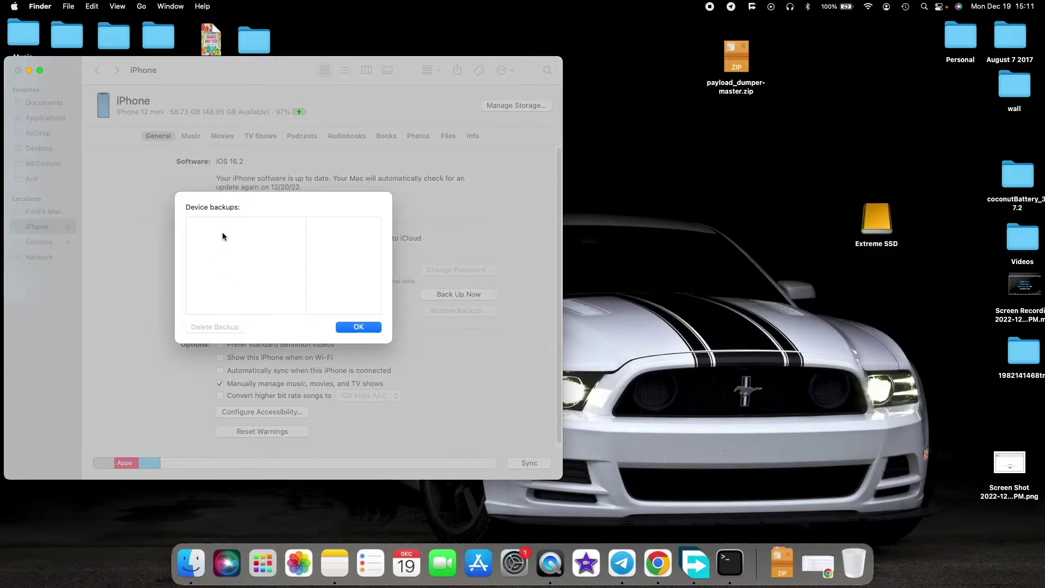
click(360, 326)
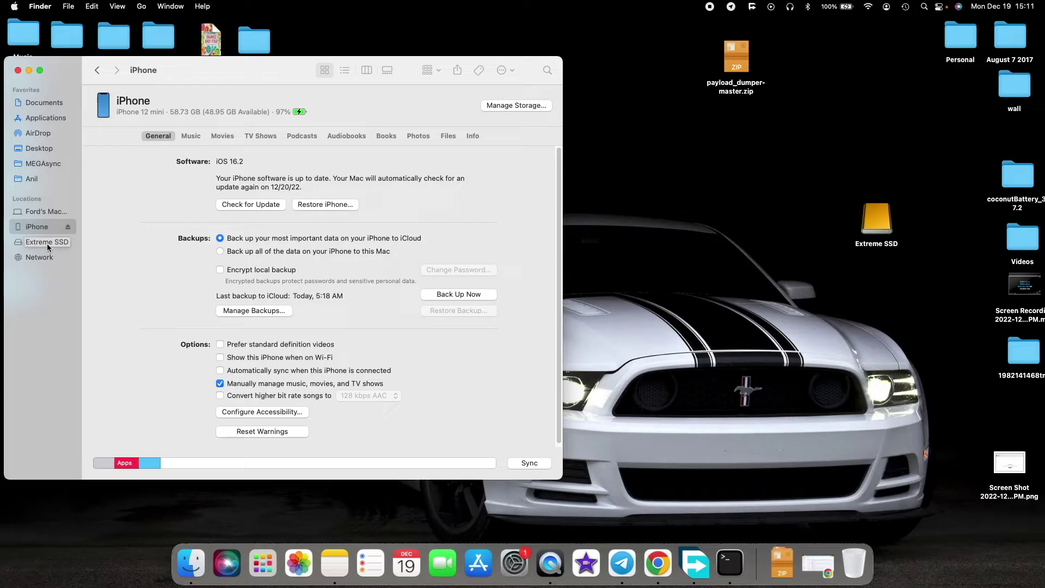
Create a new folder named Backup at the root of the Extreme SSD drive.
click(46, 243)
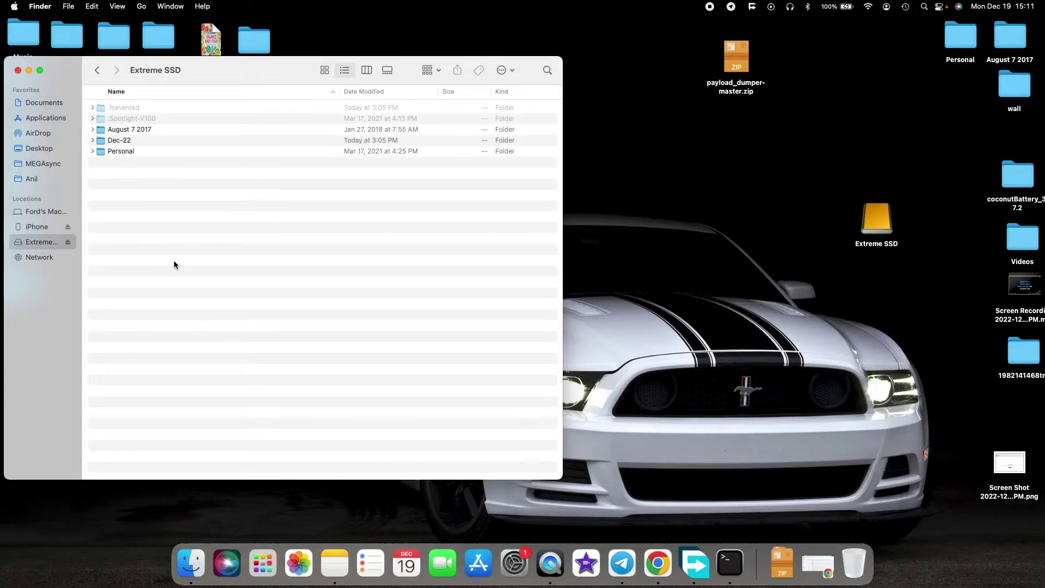
right_click(174, 262)
click(185, 265)
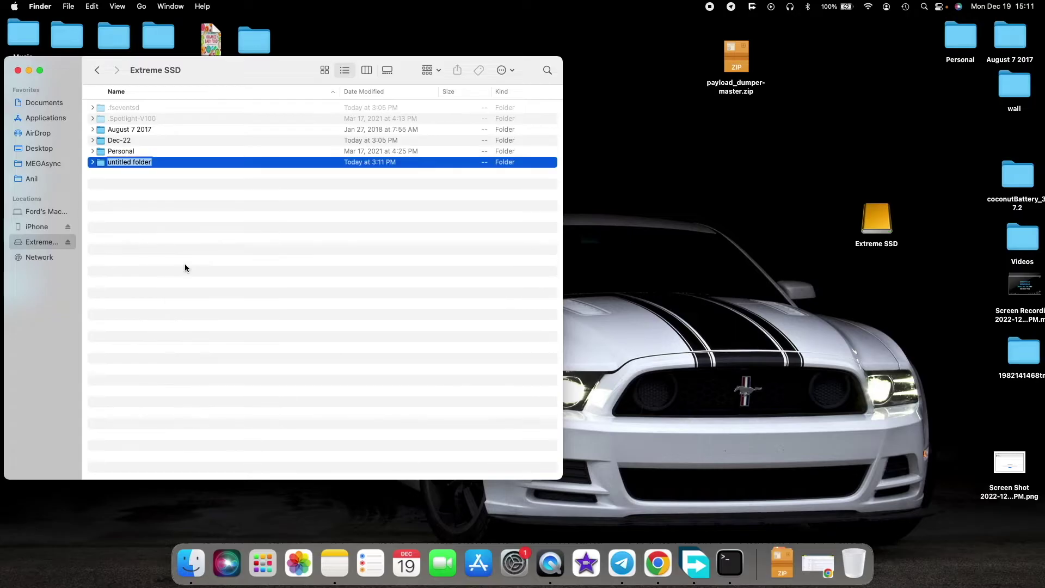
text(Backup)
key(Return)
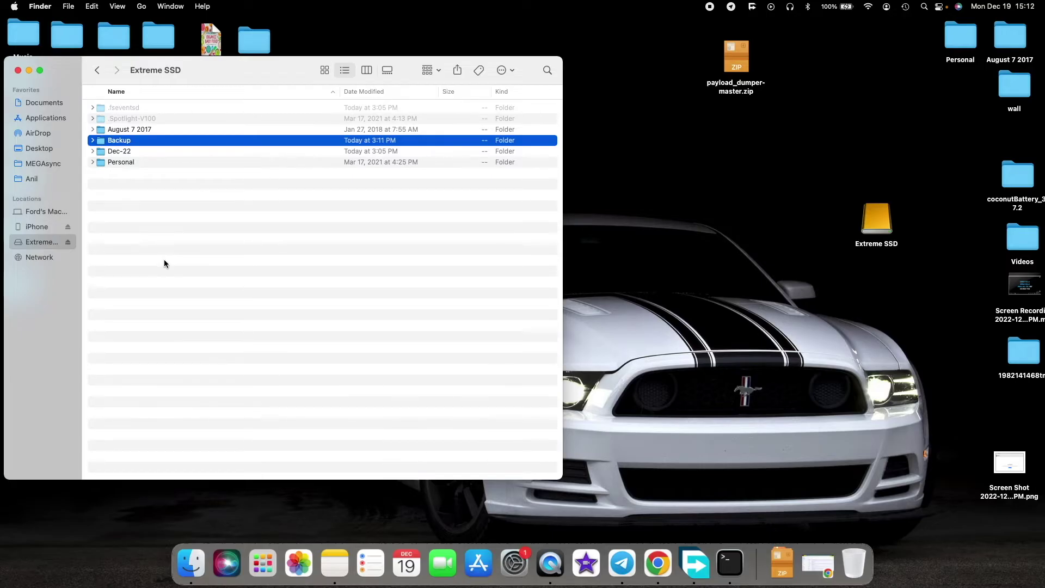
Go to the ~/Library folder in Finder.
click(143, 7)
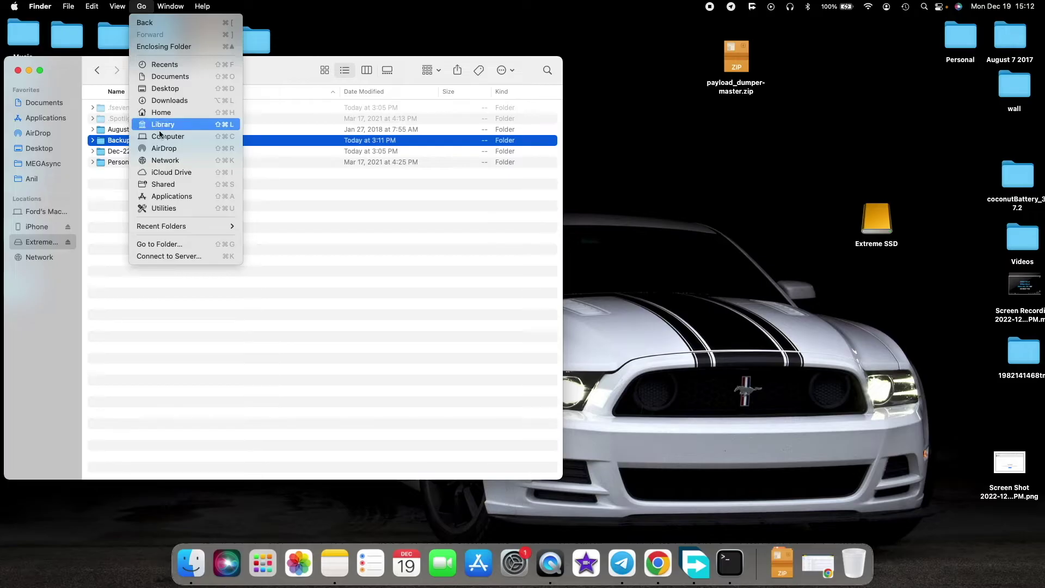
click(175, 246)
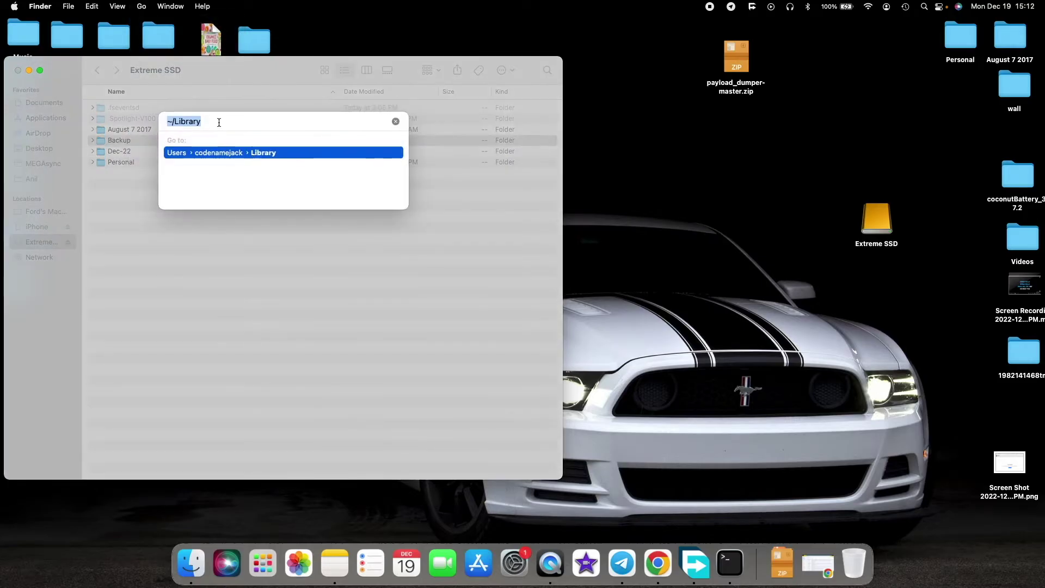
mouse_move(173, 121)
mouse_down()
mouse_move(203, 120)
mouse_move(158, 122)
mouse_up()
click(221, 121)
key(Return)
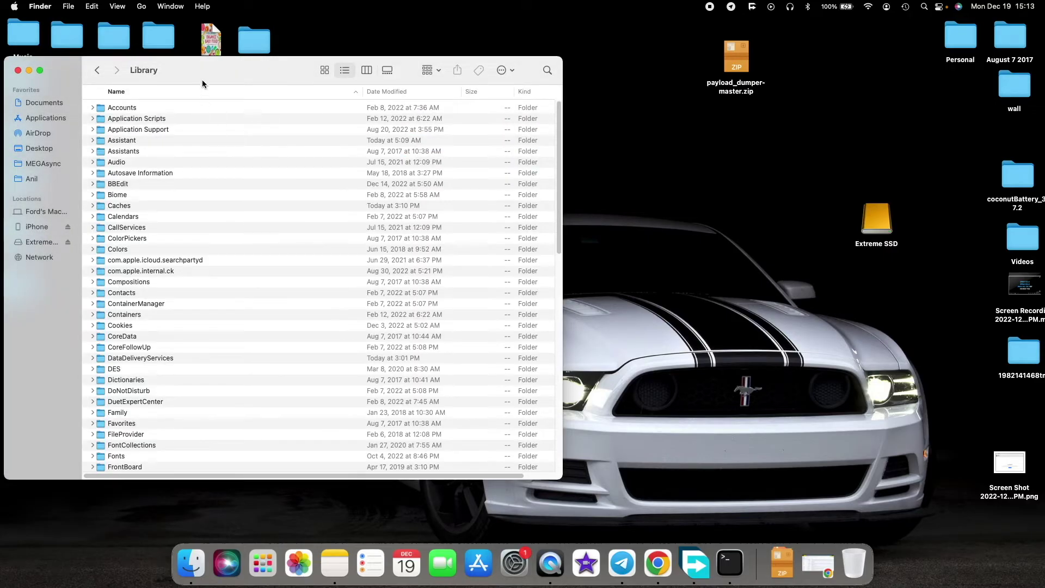
Open the Backup folder inside Application Support/MobileSync to view the existing iPhone backup folders.
click(163, 130)
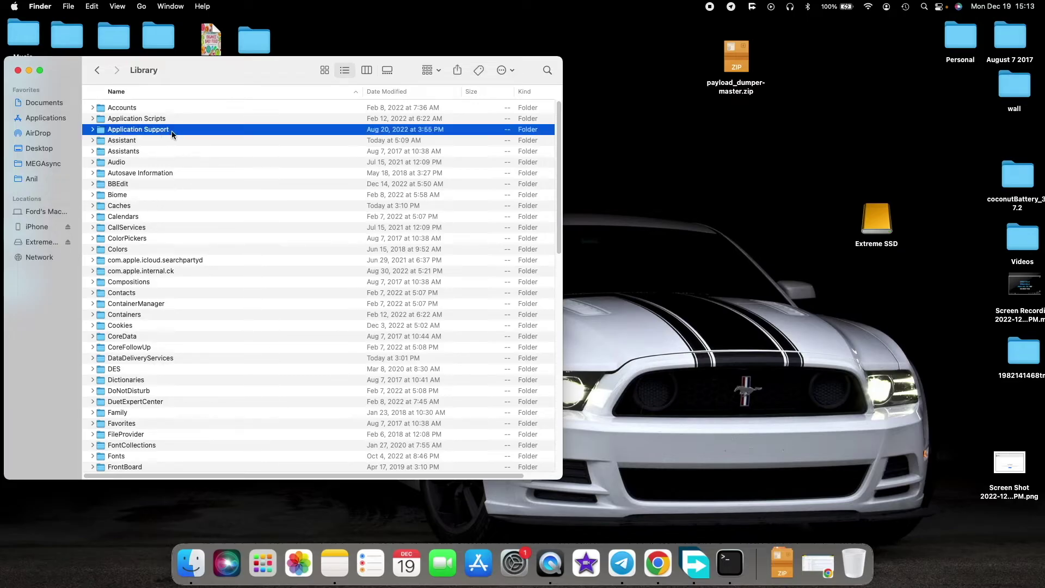
double_click(172, 130)
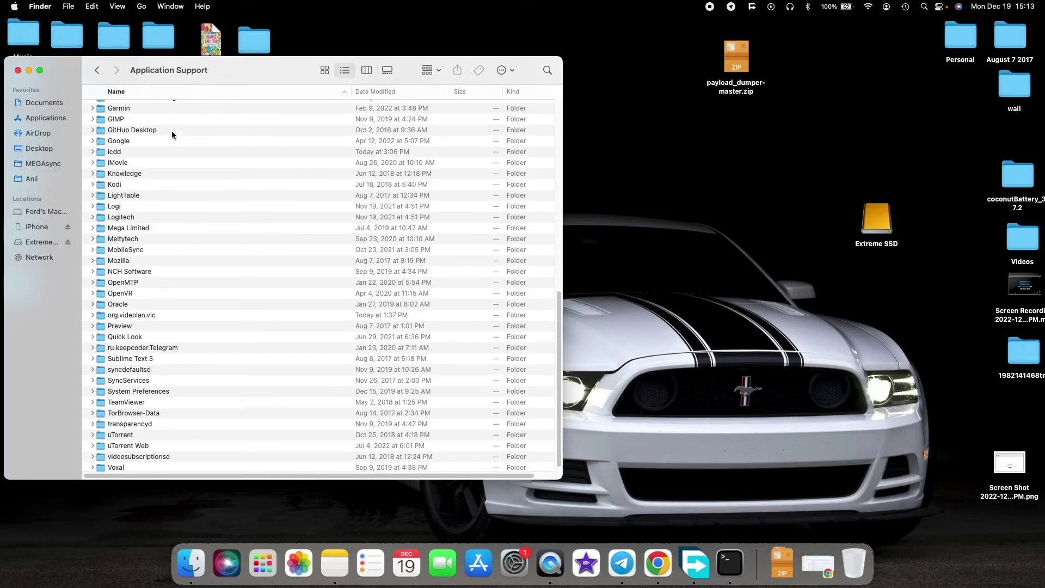
scroll(180, 220, down, 1)
scroll(181, 221, up, 15)
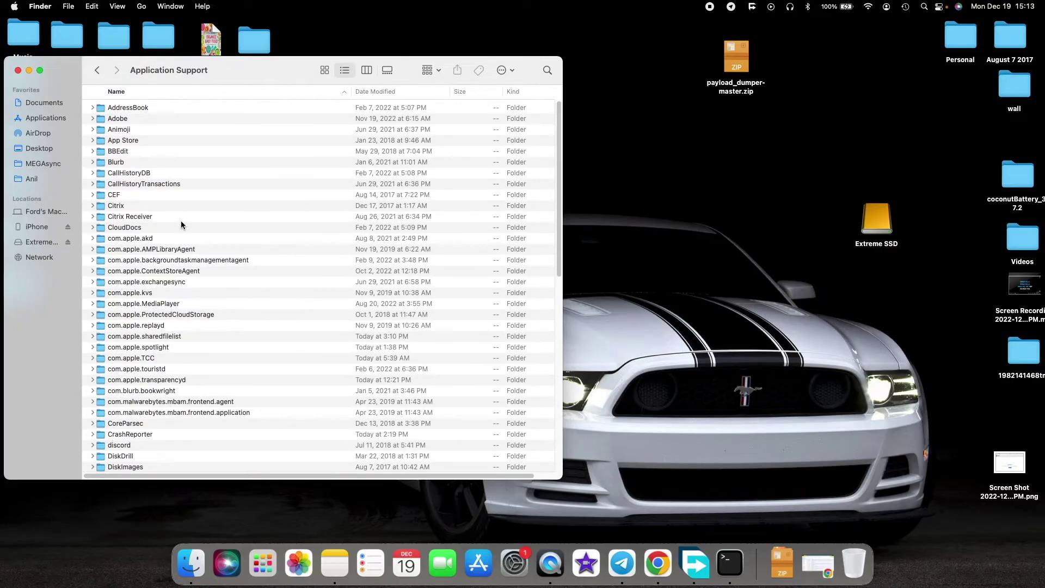
scroll(182, 223, down, 5)
scroll(180, 220, down, 4)
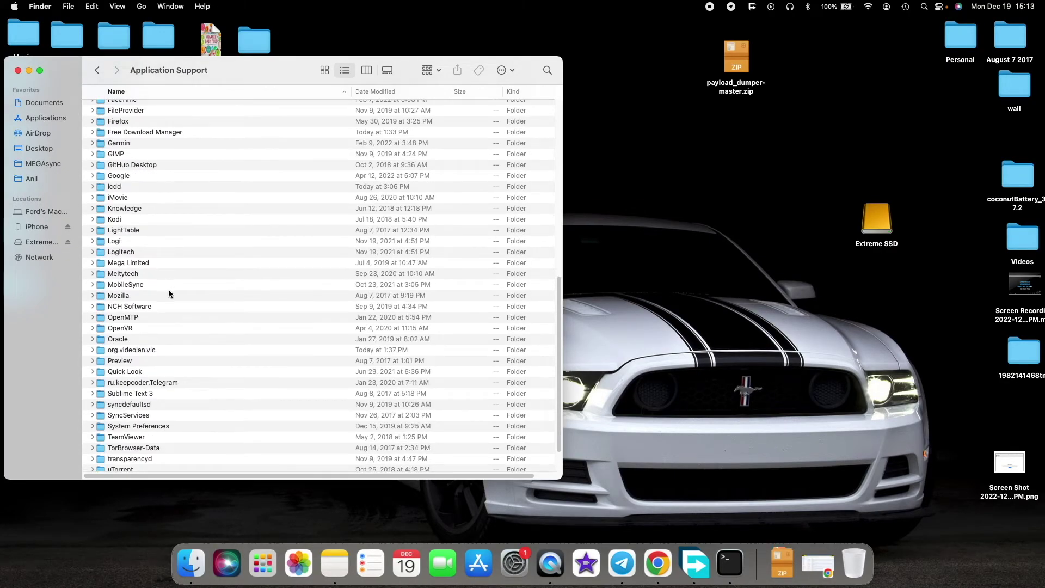
click(173, 285)
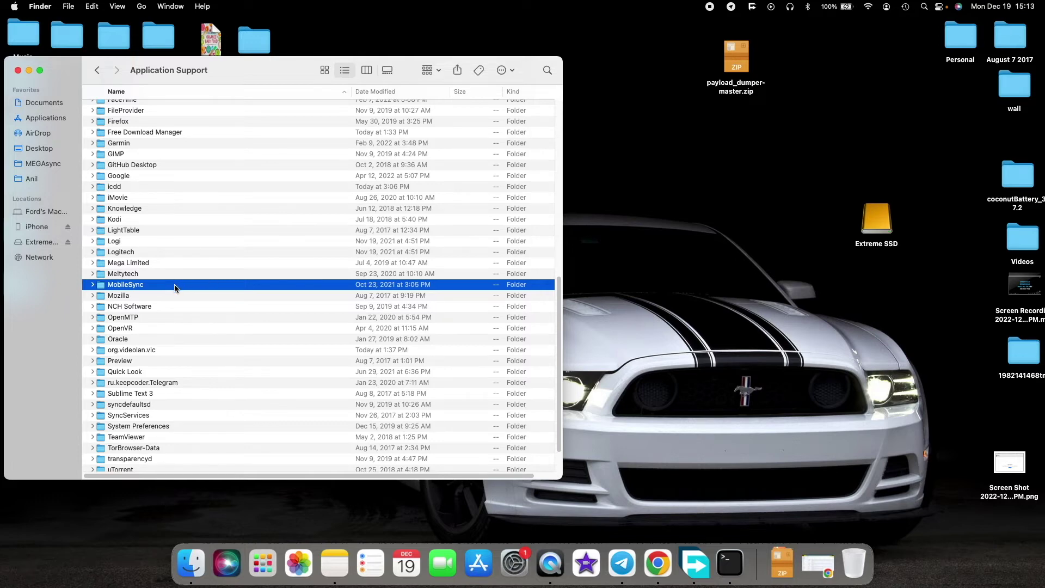
double_click(175, 285)
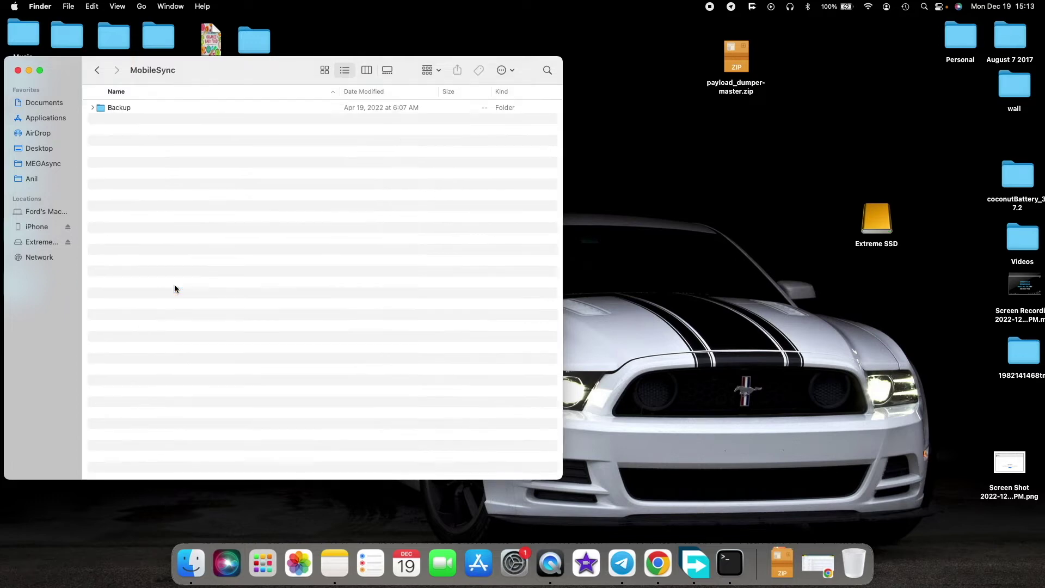
double_click(122, 108)
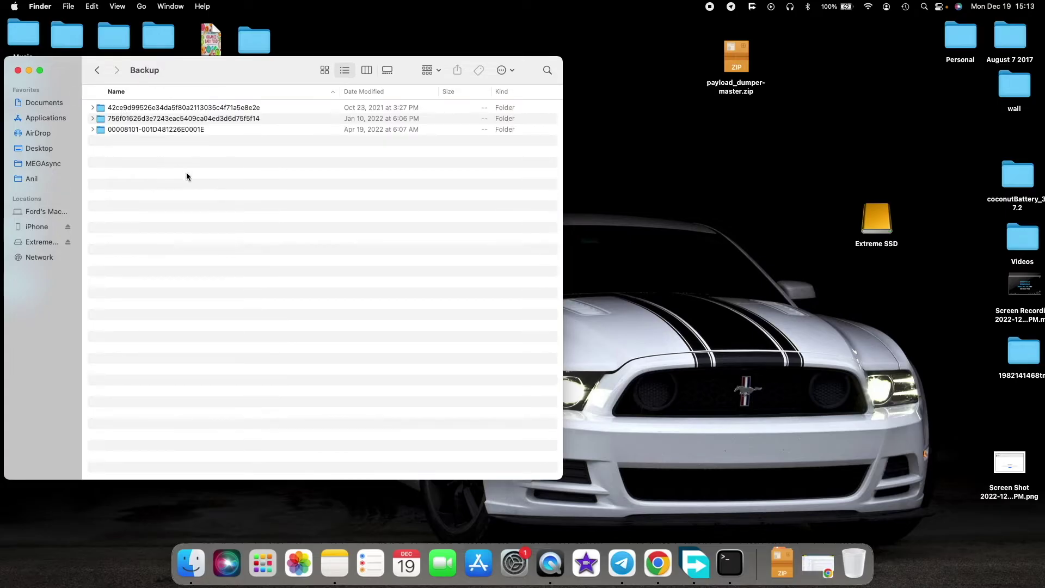
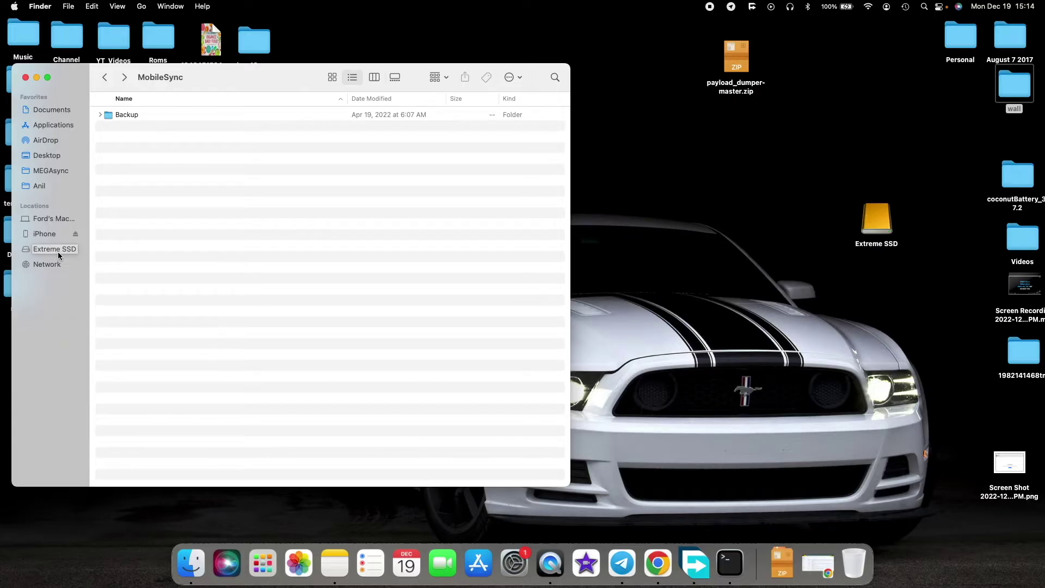
Open the Extreme SSD's Backup folder in a second Finder window and move that window clear of the MobileSync folder's contents.
click(1024, 94)
double_click(1024, 93)
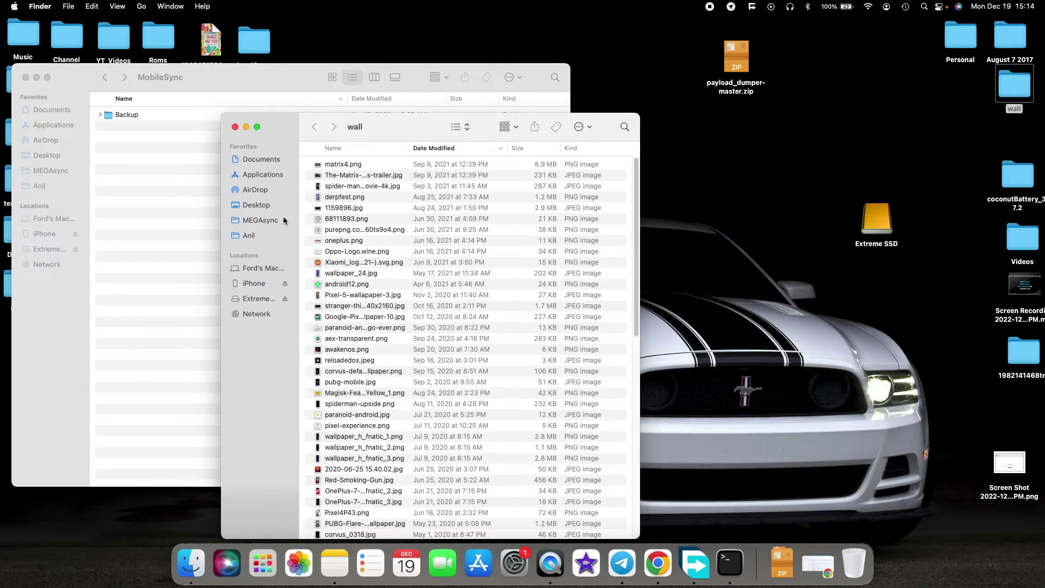
click(257, 299)
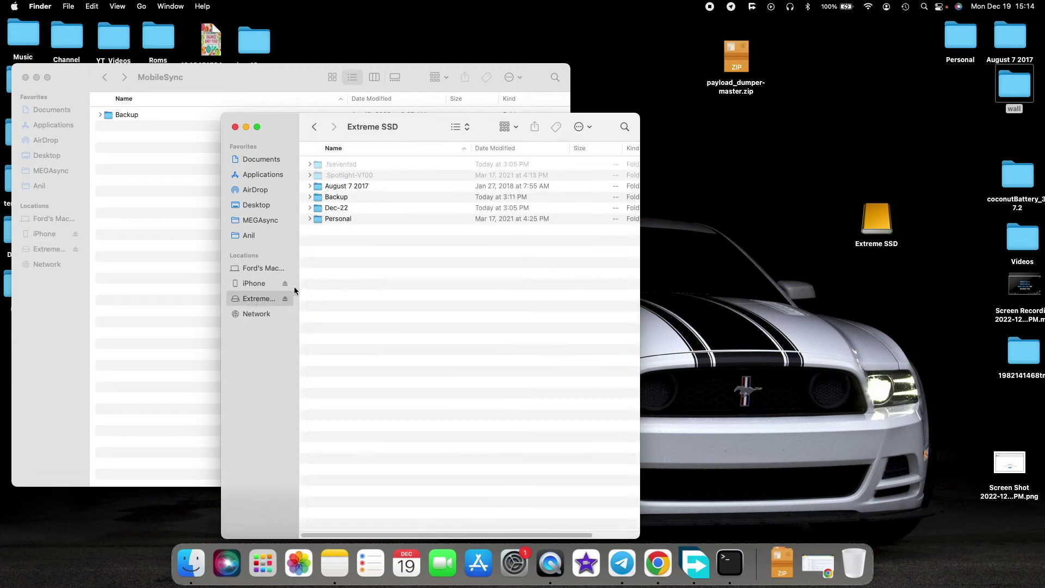
click(361, 197)
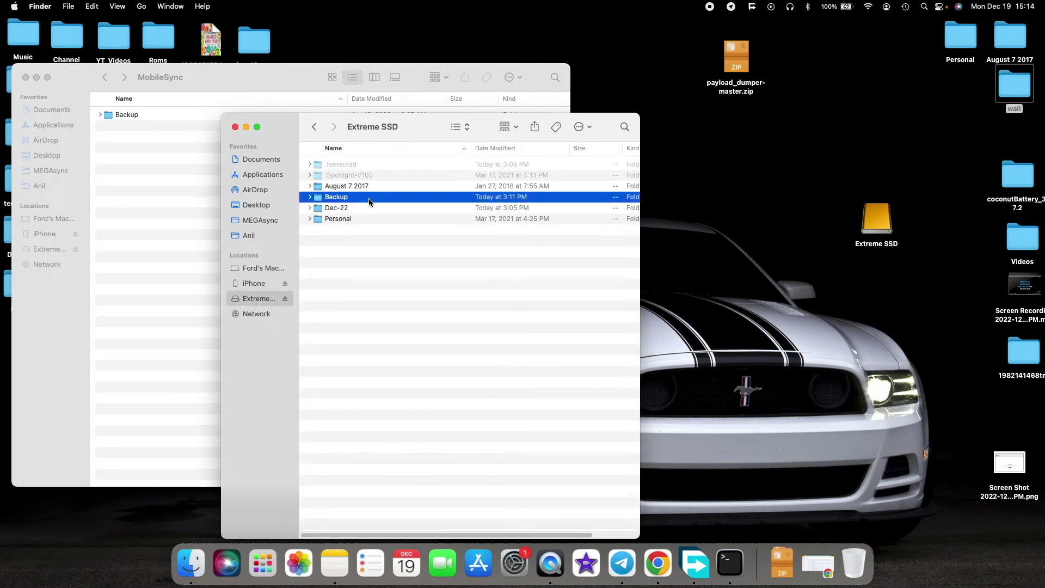
double_click(368, 198)
drag(374, 132, 503, 99)
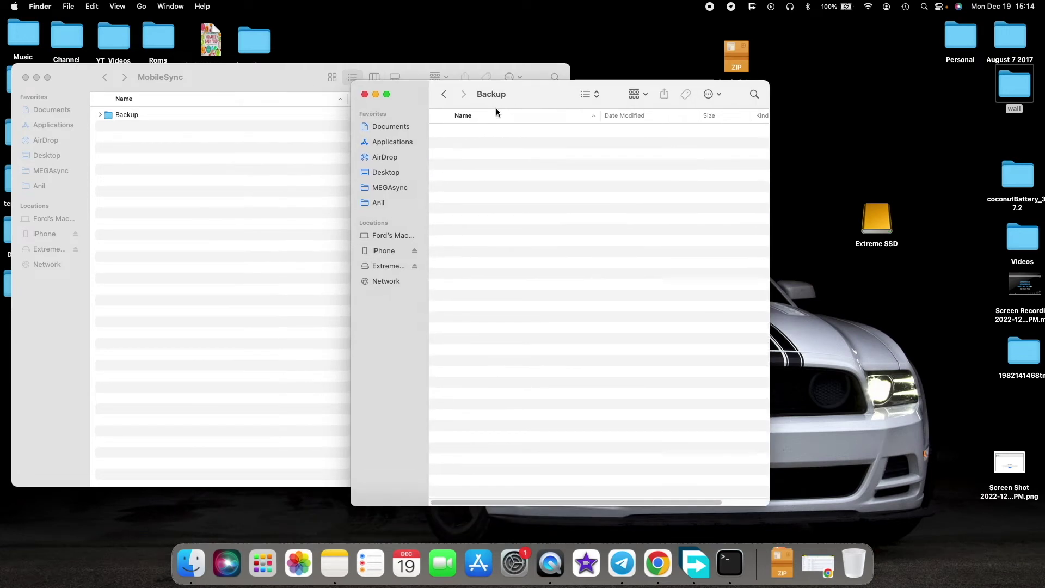
Copy the three iPhone backup folders from MobileSync's Backup folder into the Extreme SSD's Backup folder, with both windows side by side.
click(130, 116)
double_click(130, 116)
drag(185, 84, 185, 83)
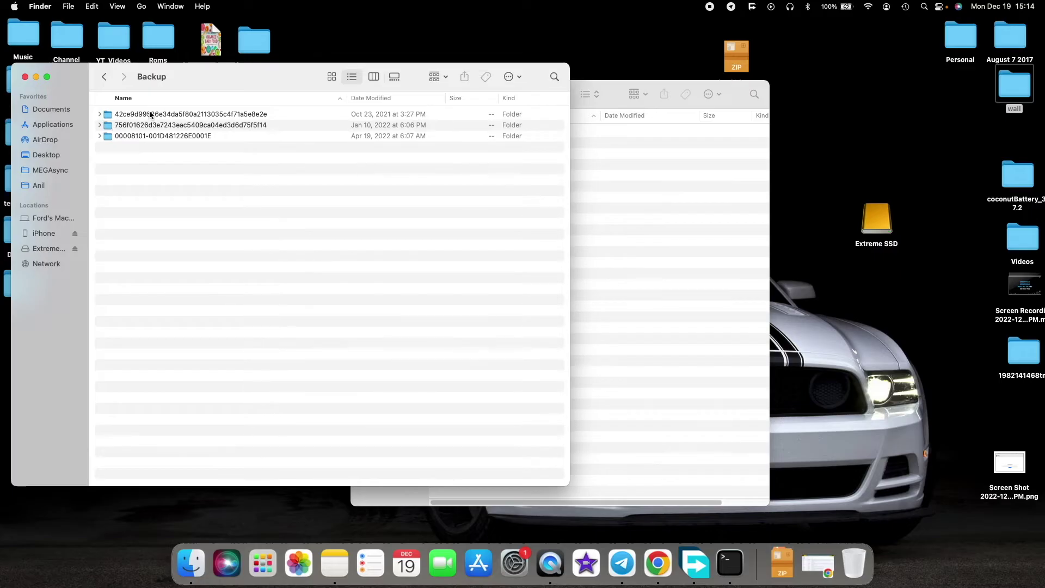
drag(611, 93, 830, 75)
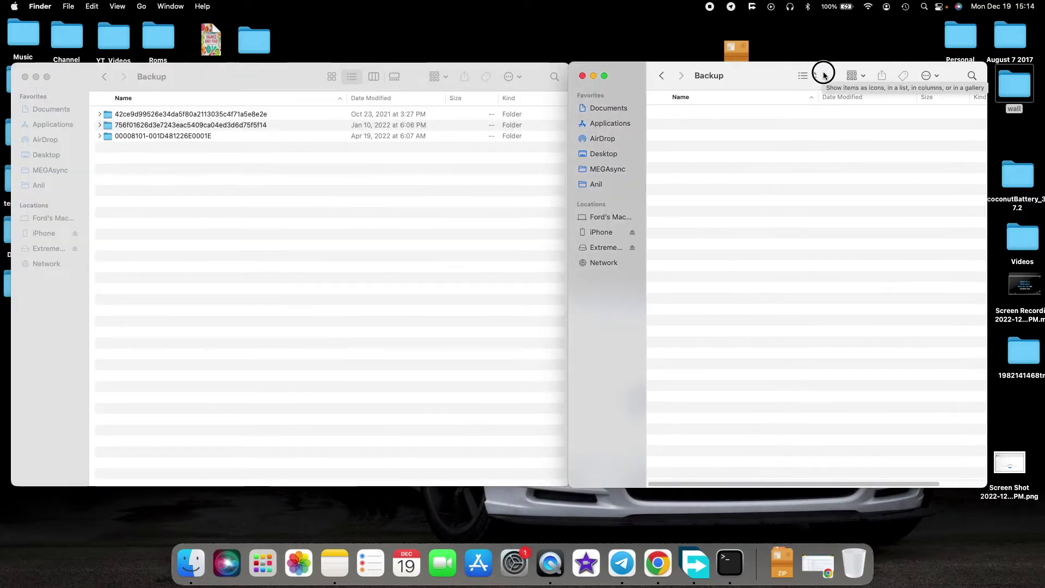
click(188, 112)
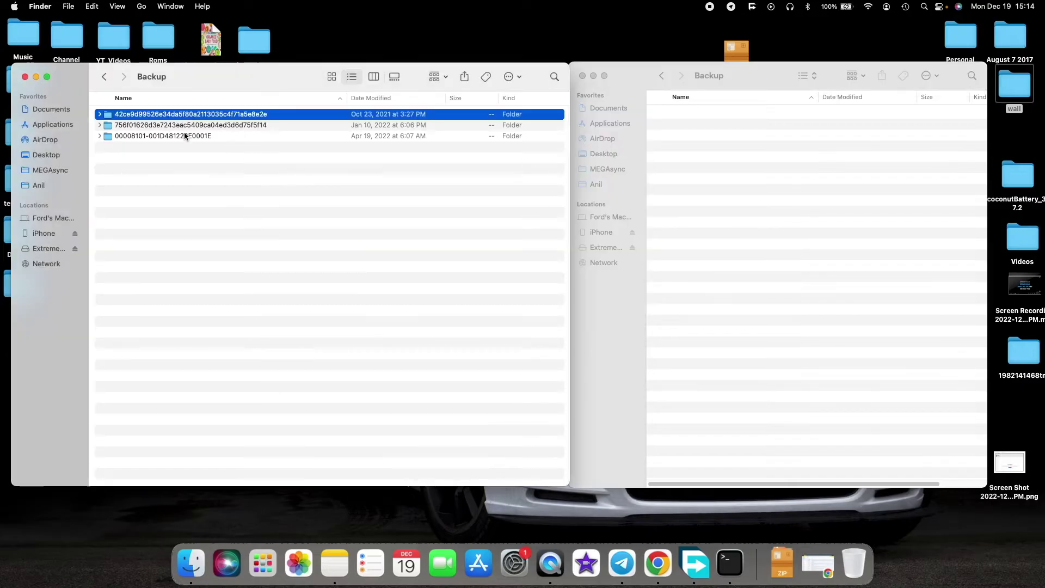
shift+click(175, 136)
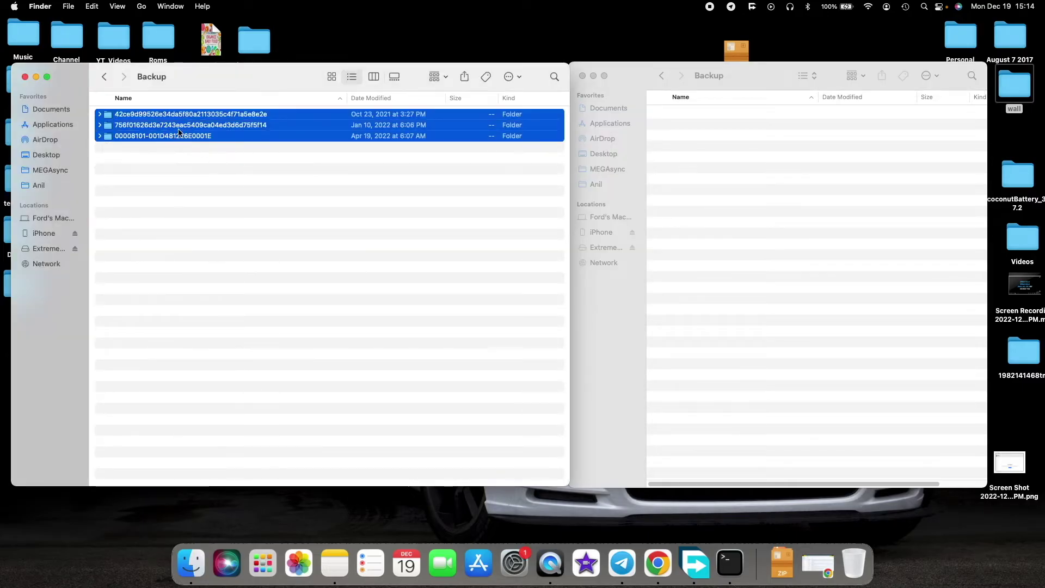
drag(173, 129, 758, 249)
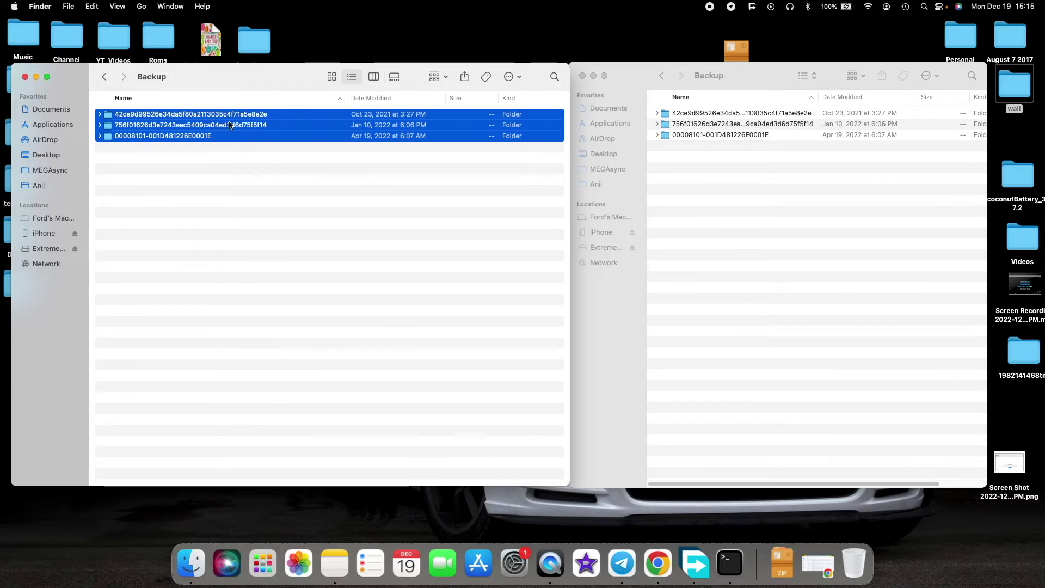
Move the original Backup folder in MobileSync to the Trash and empty the Trash.
click(105, 79)
right_click(135, 113)
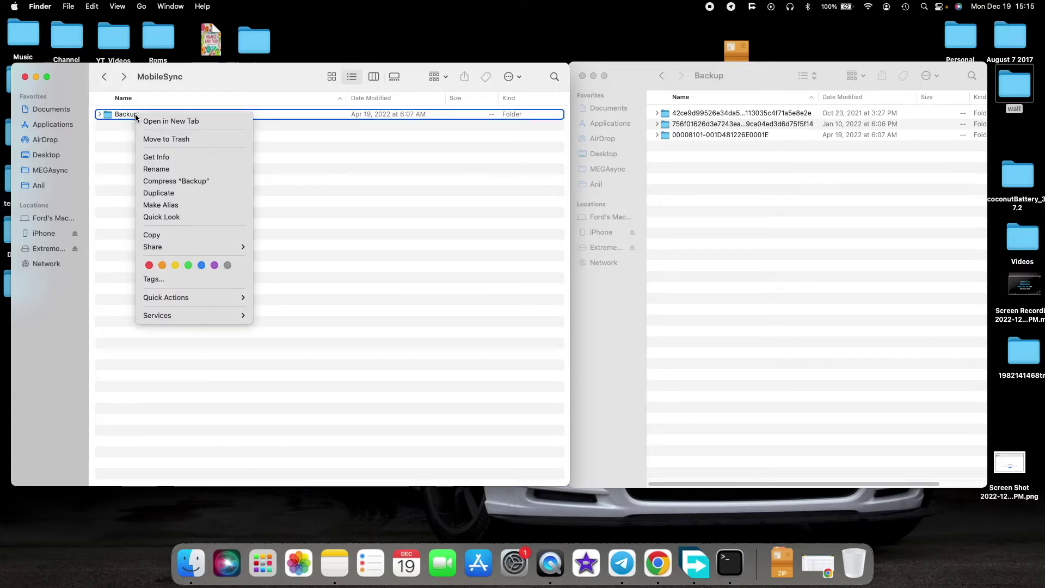
click(174, 139)
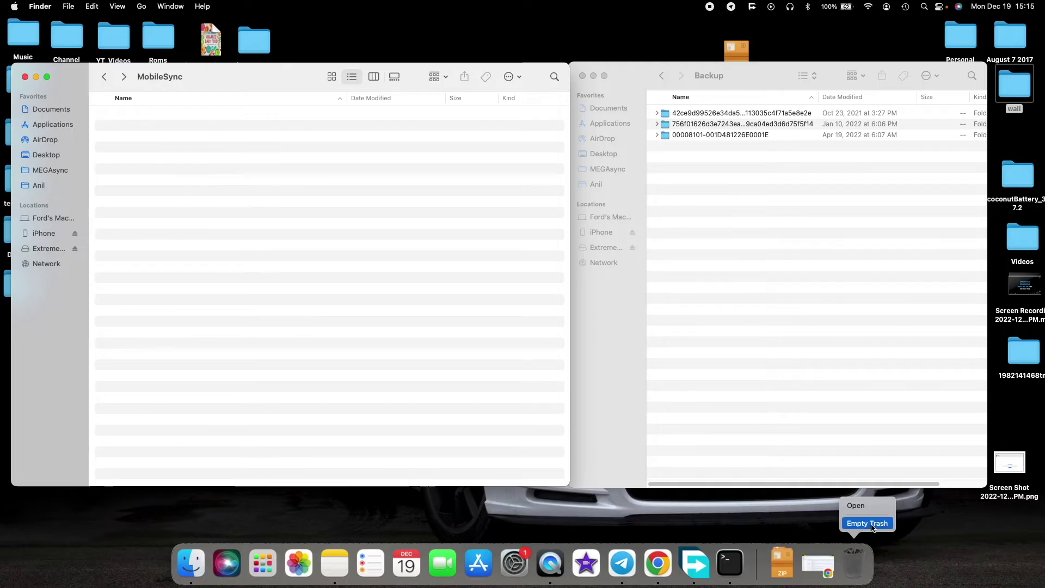
key(super+shift+BackSpace)
click(556, 224)
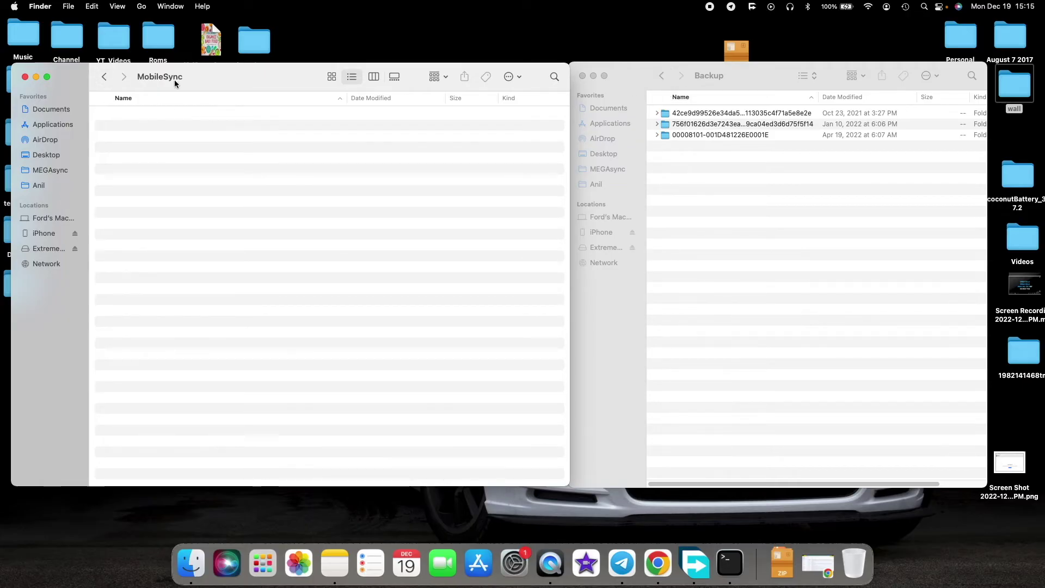
Show the Application Support folder in one Finder window and the root of Extreme SSD in the other.
click(104, 76)
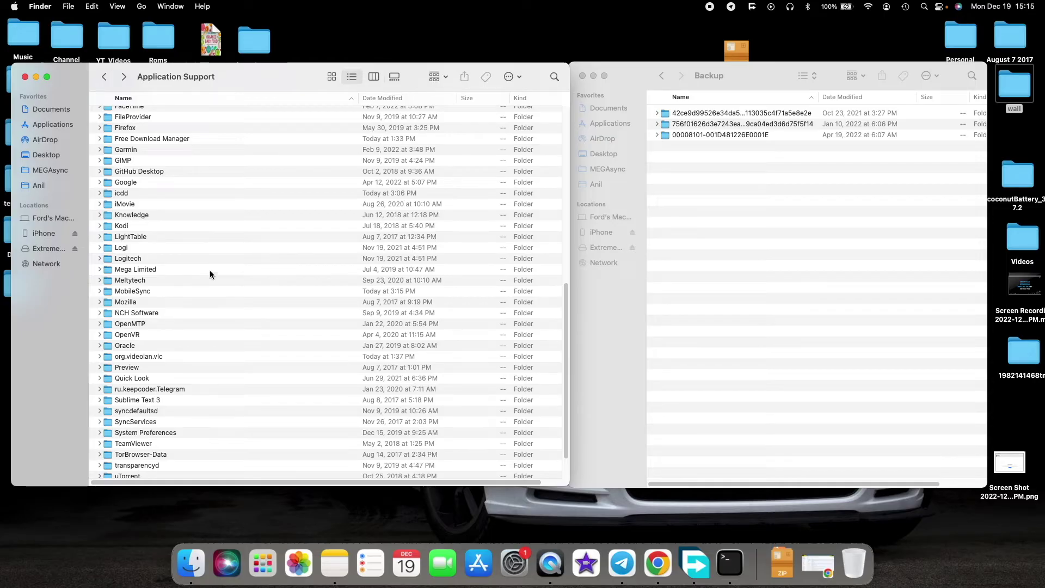
click(709, 76)
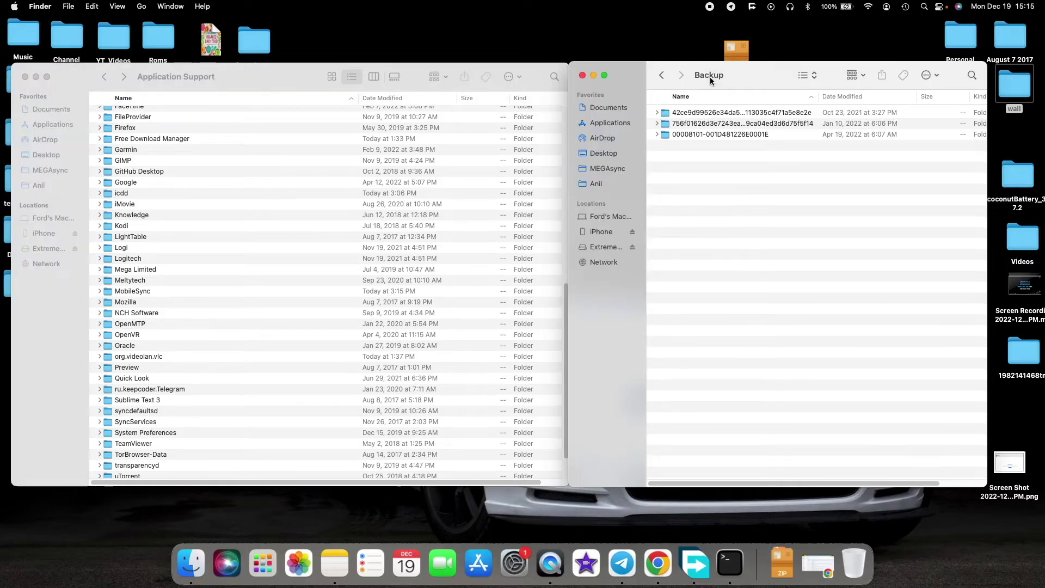
click(662, 76)
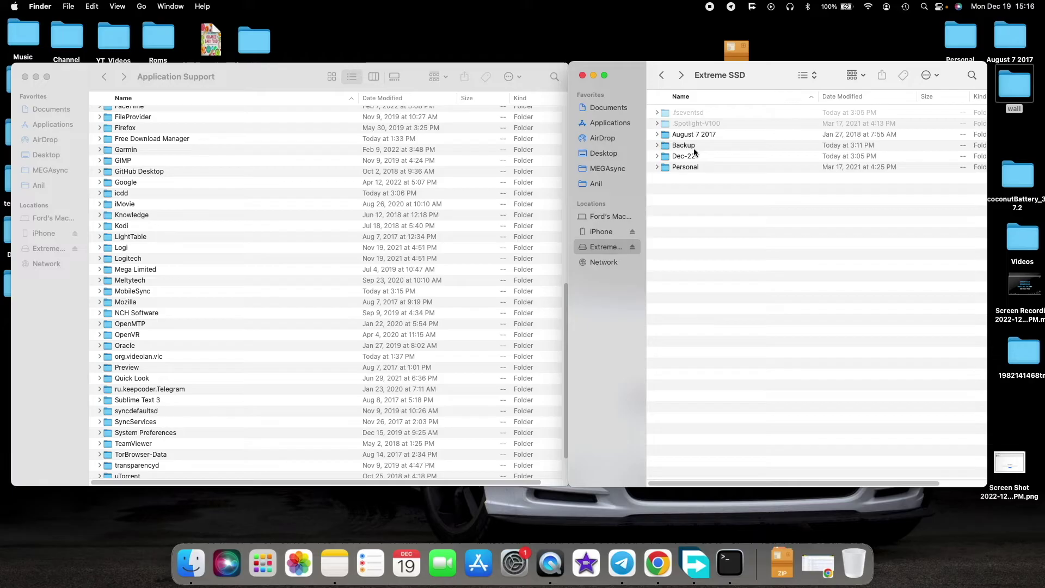
Switch to Terminal through a Spotlight search and place its window so MobileSync and the SSD's Backup folder stay visible.
key(super+space)
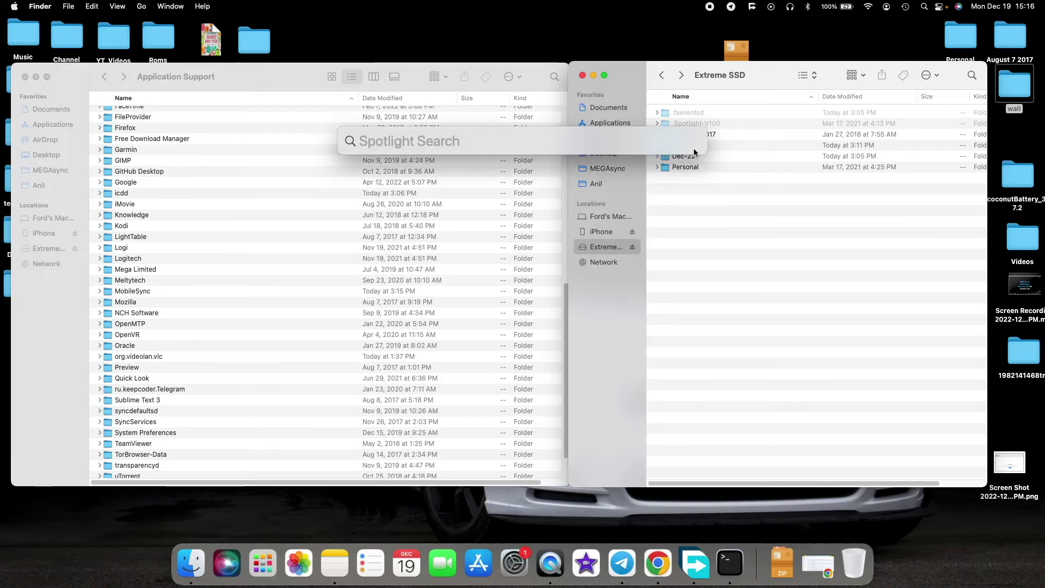
text(tr)
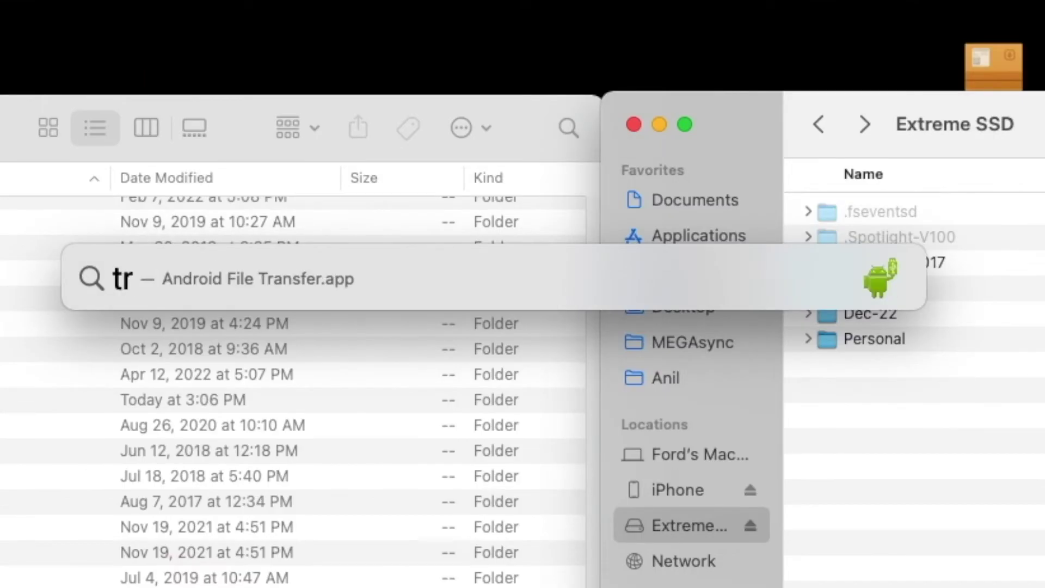
key(BackSpace)
text(er)
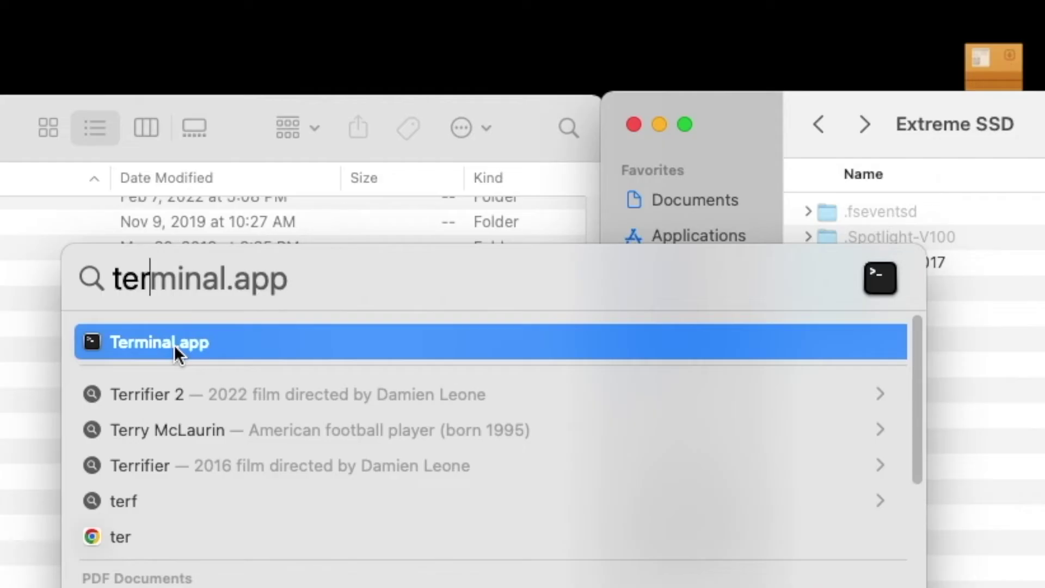
click(174, 344)
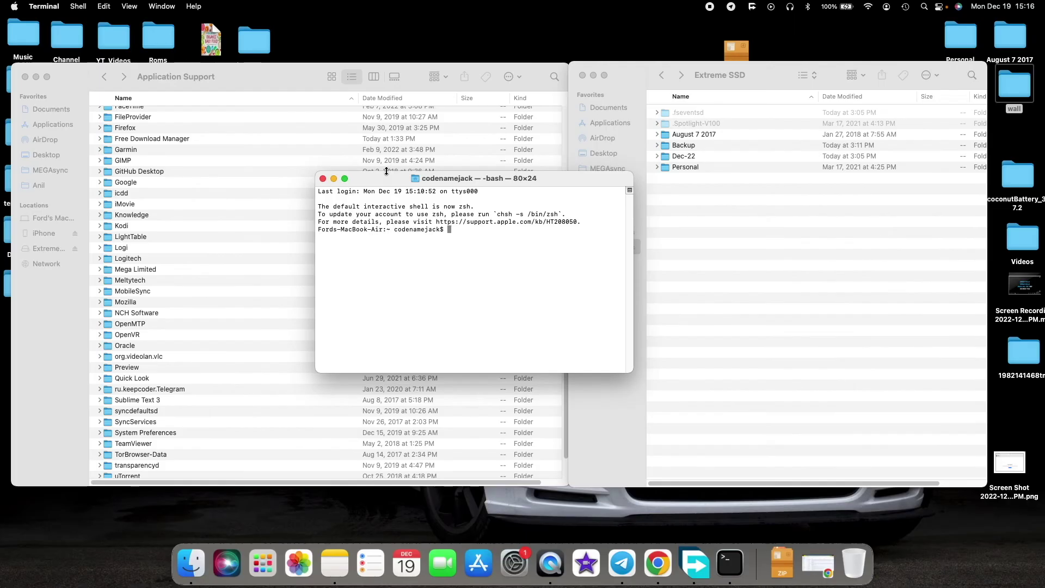
click(440, 181)
drag(440, 181, 387, 194)
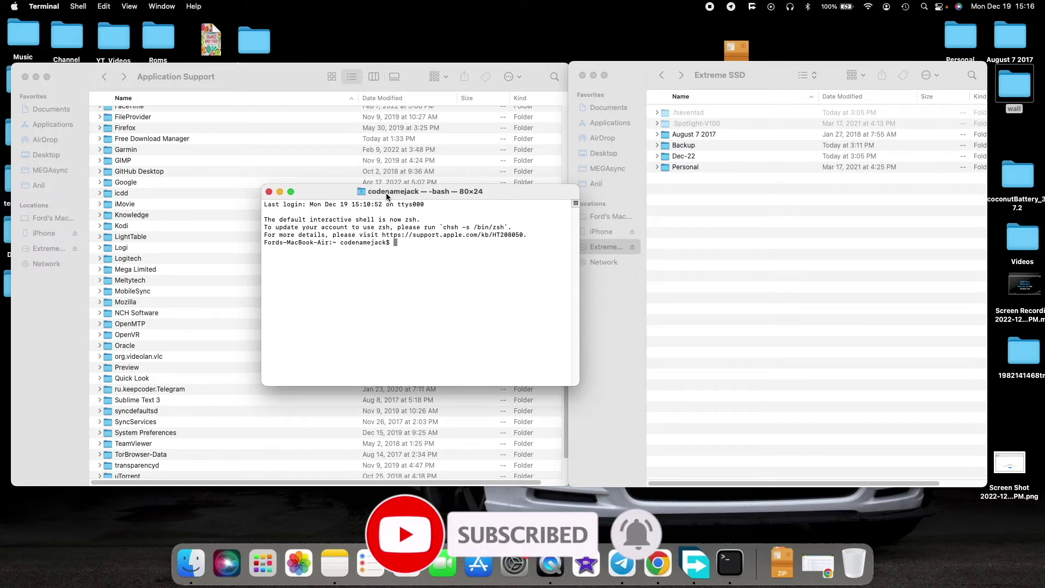
Create a symbolic link with ln -s from /Volumes/Extreme\ SSD/Backup to the Library/Application Support/MobileSync folder.
text(ln)
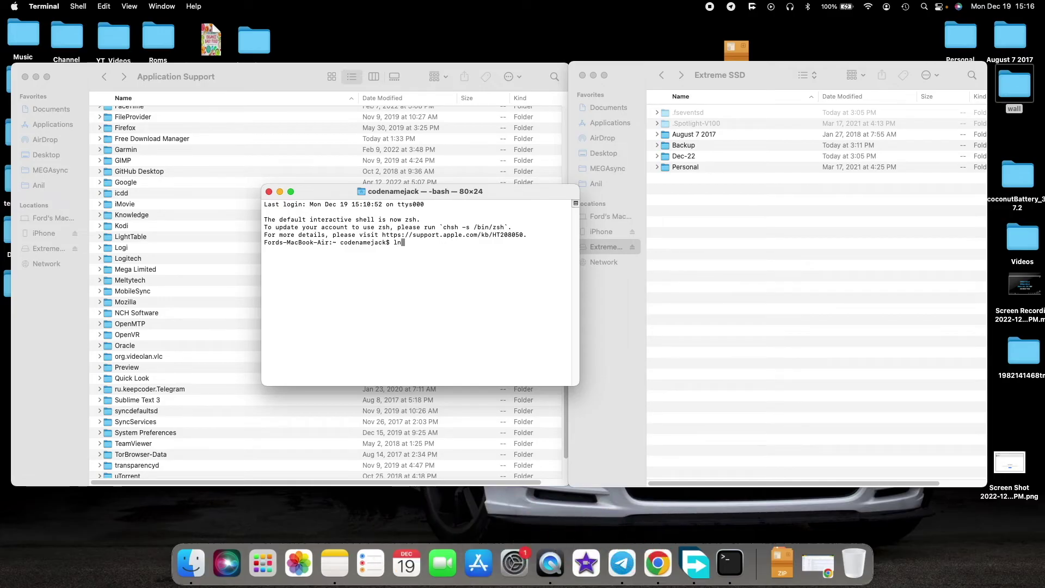
text( -s)
drag(688, 147, 443, 274)
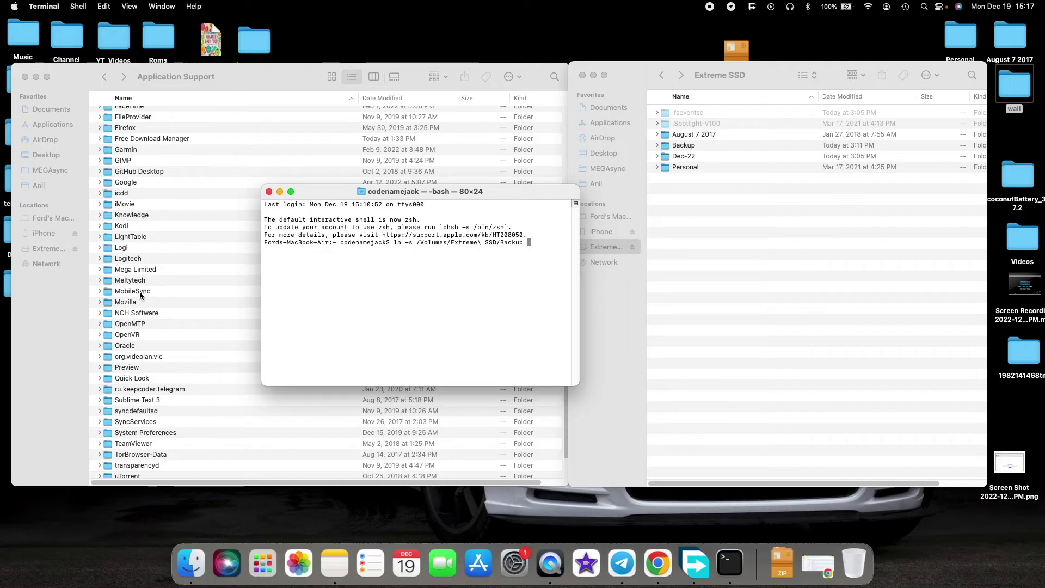
drag(139, 292, 433, 293)
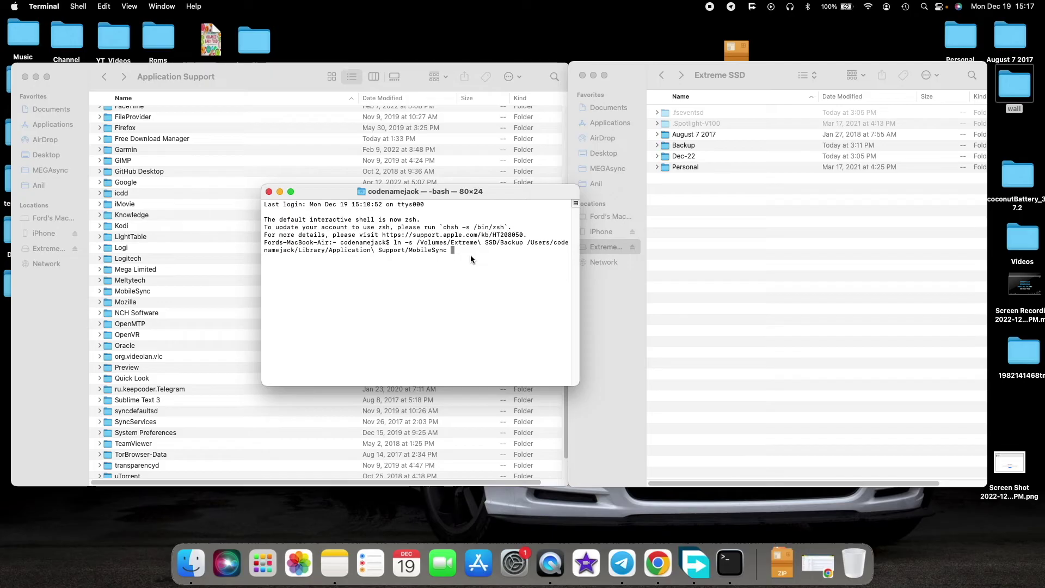
key(Return)
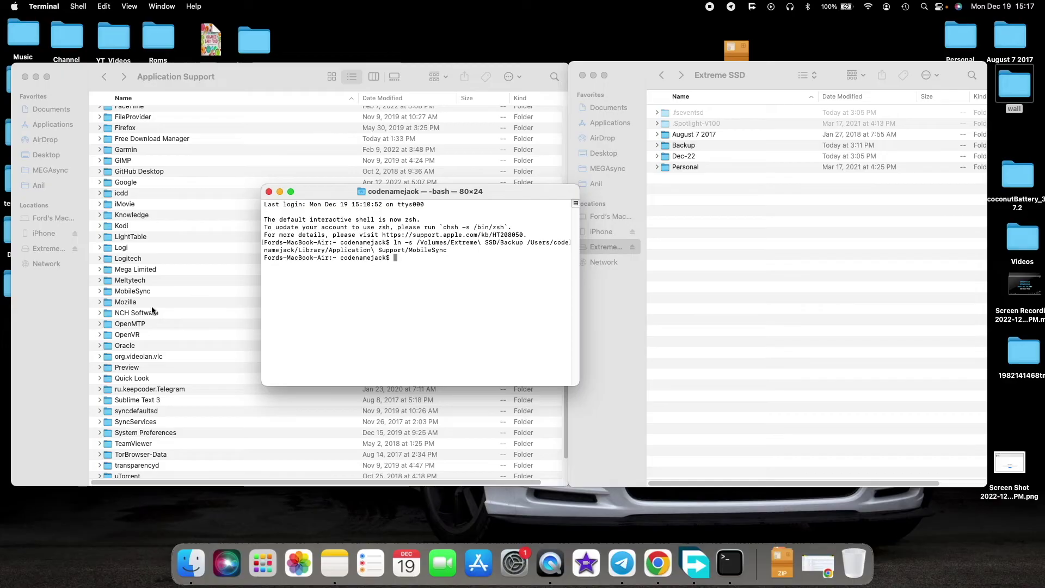
In Finder, compare the contents of MobileSync's Backup link with the Extreme SSD's Backup folder, and return both windows to their parent folders.
click(163, 294)
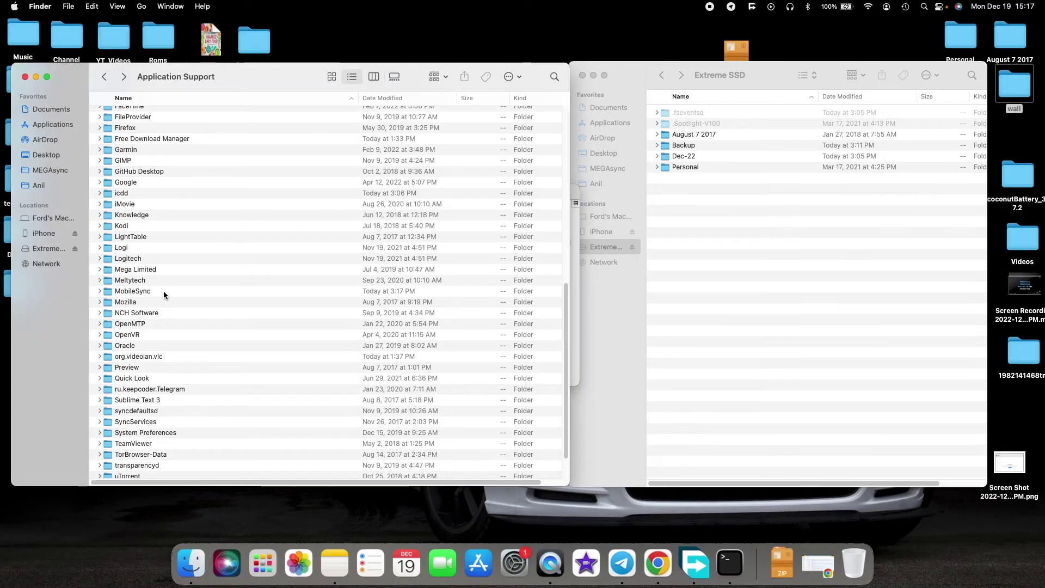
double_click(162, 291)
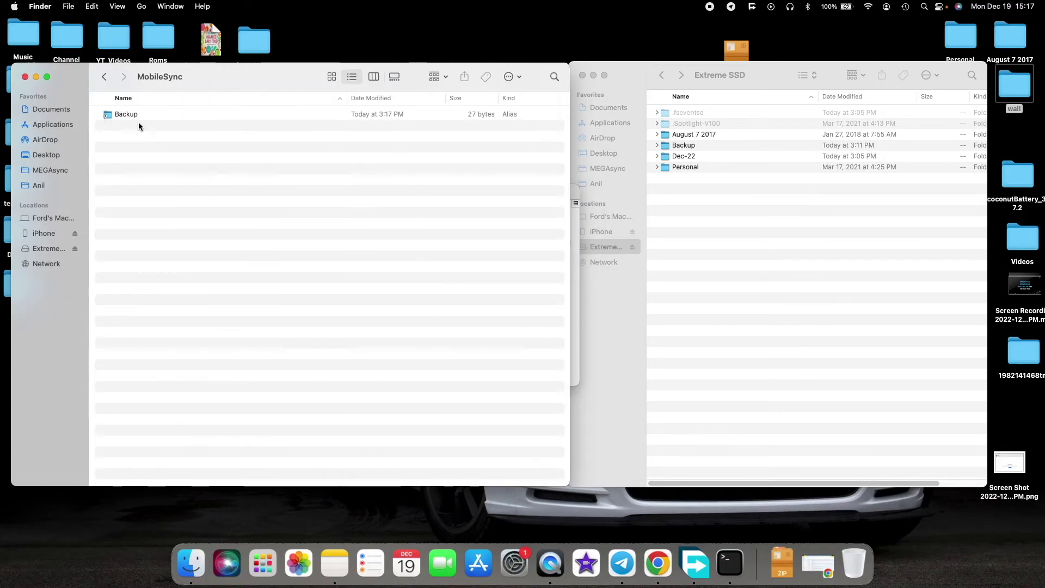
double_click(132, 115)
double_click(695, 145)
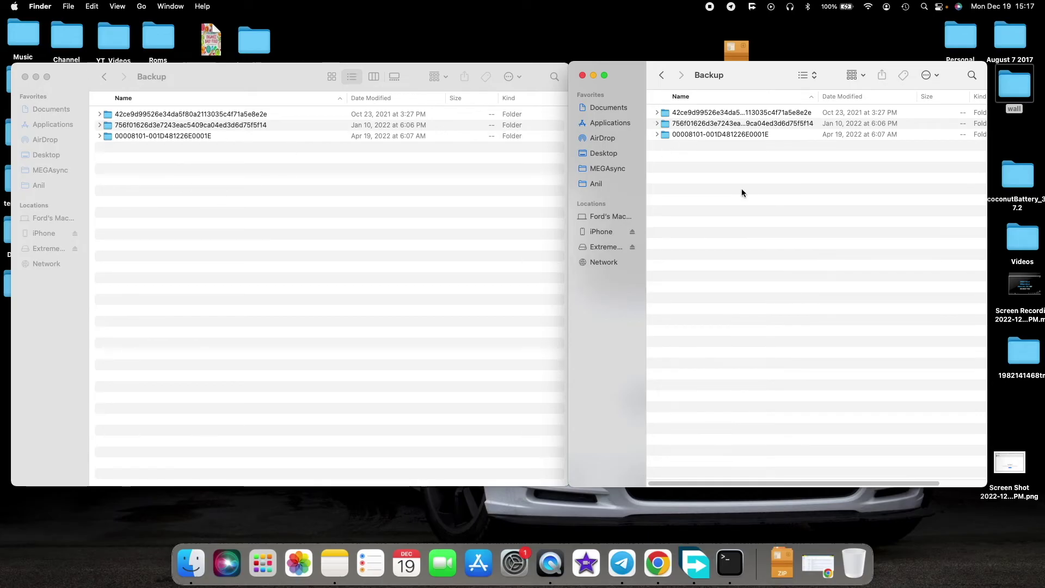
click(109, 79)
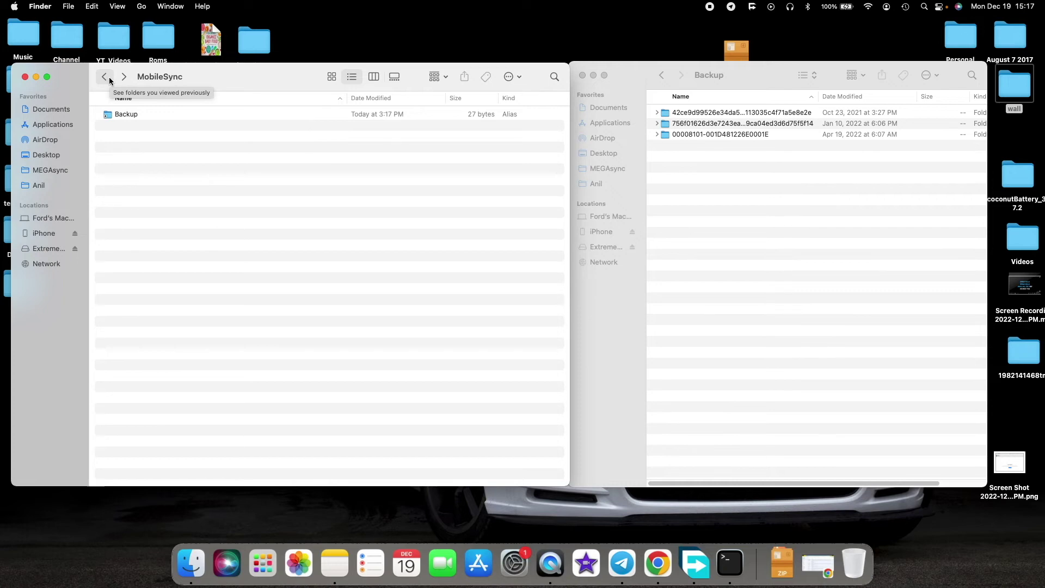
click(661, 75)
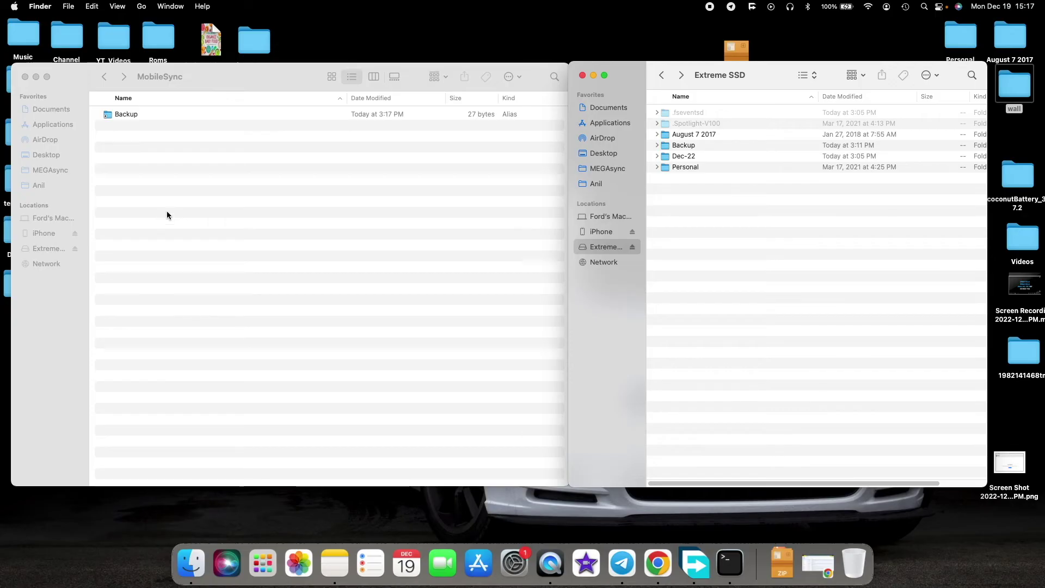
Back up the connected iPhone now and check the list of device backups.
click(48, 234)
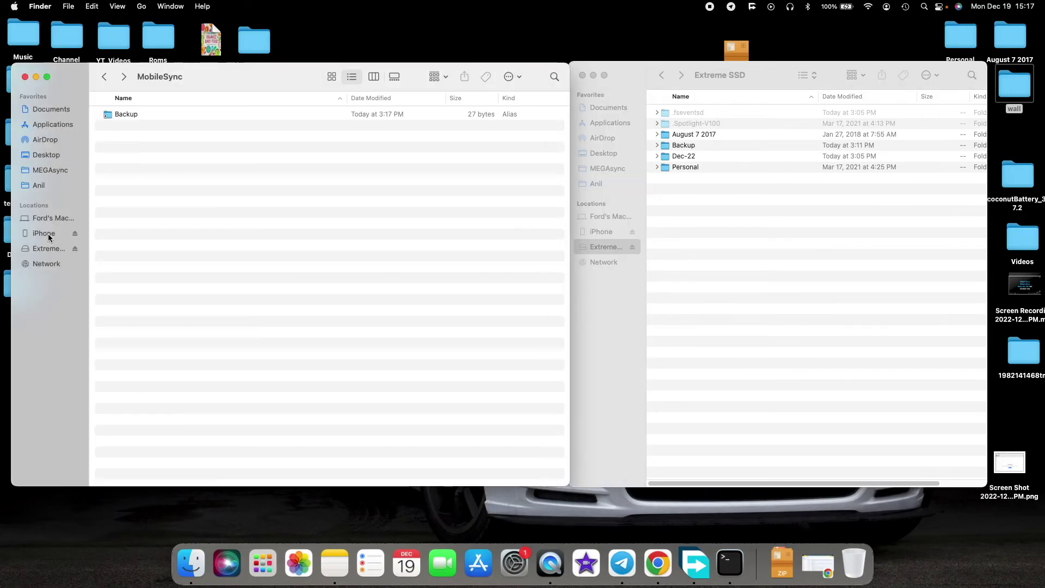
click(39, 235)
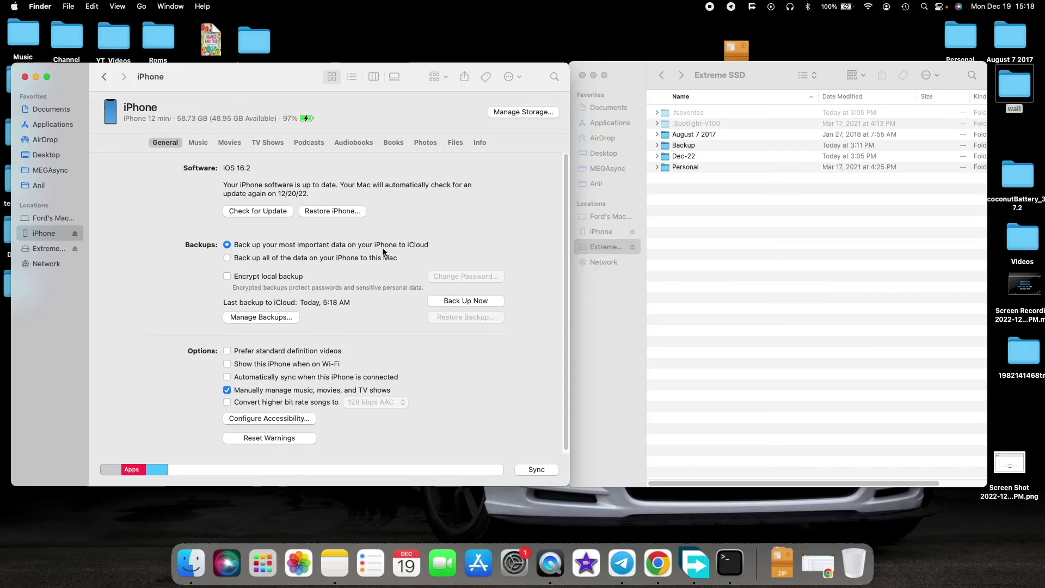
click(466, 300)
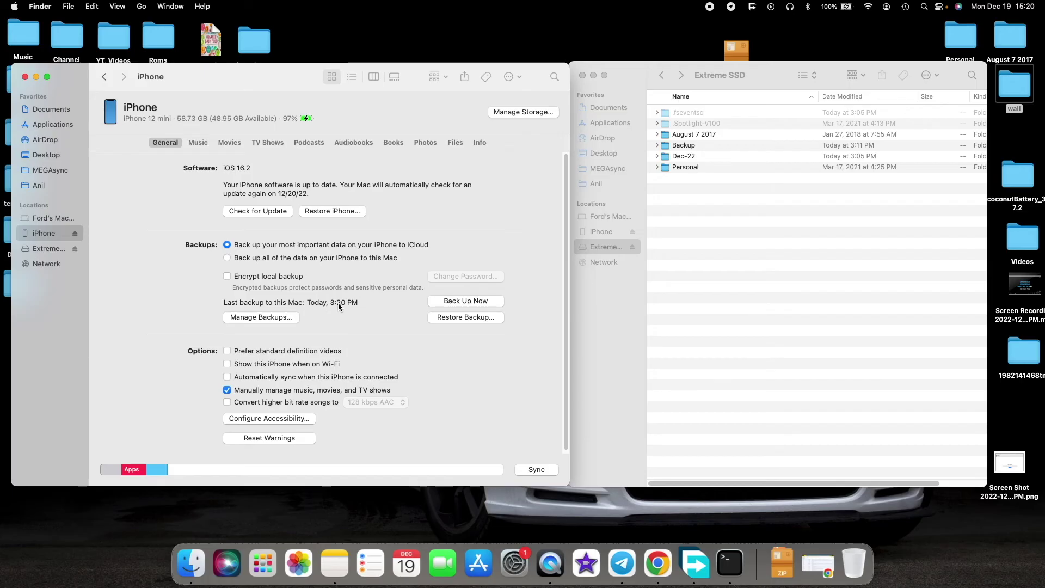
click(275, 316)
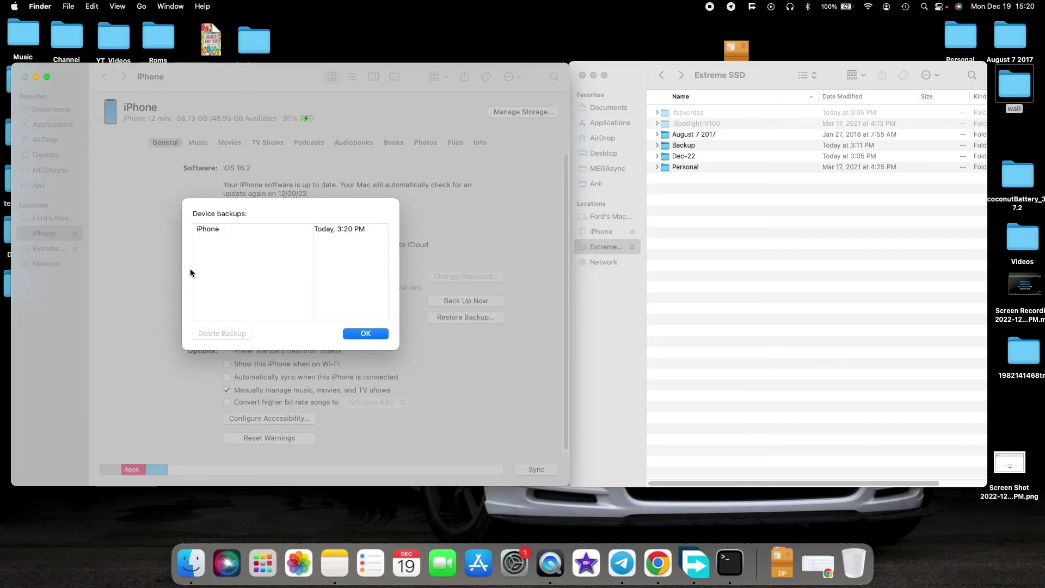
click(368, 333)
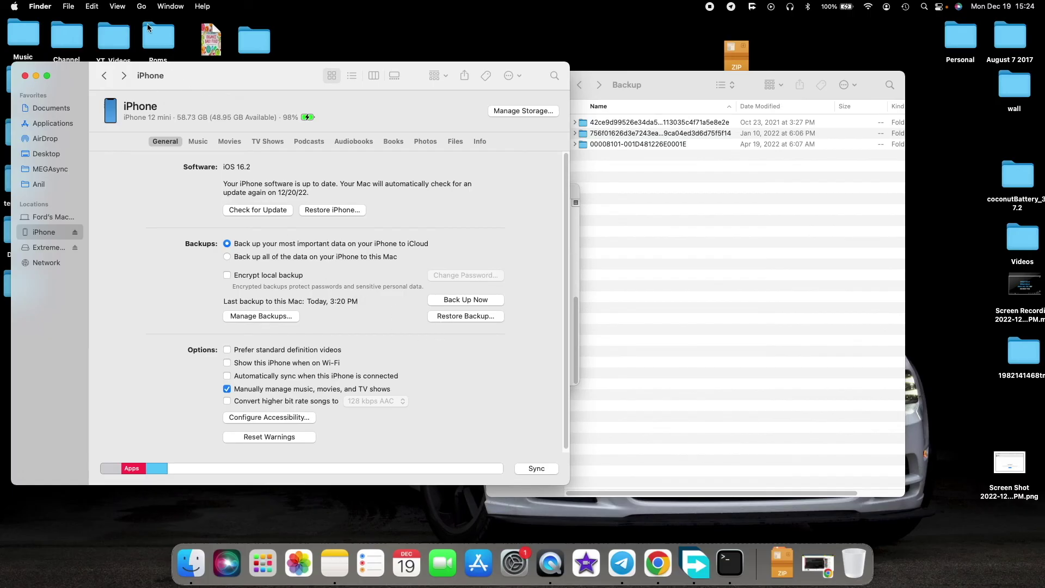
Go to the ~/Library folder and open Application Support/MobileSync.
click(142, 7)
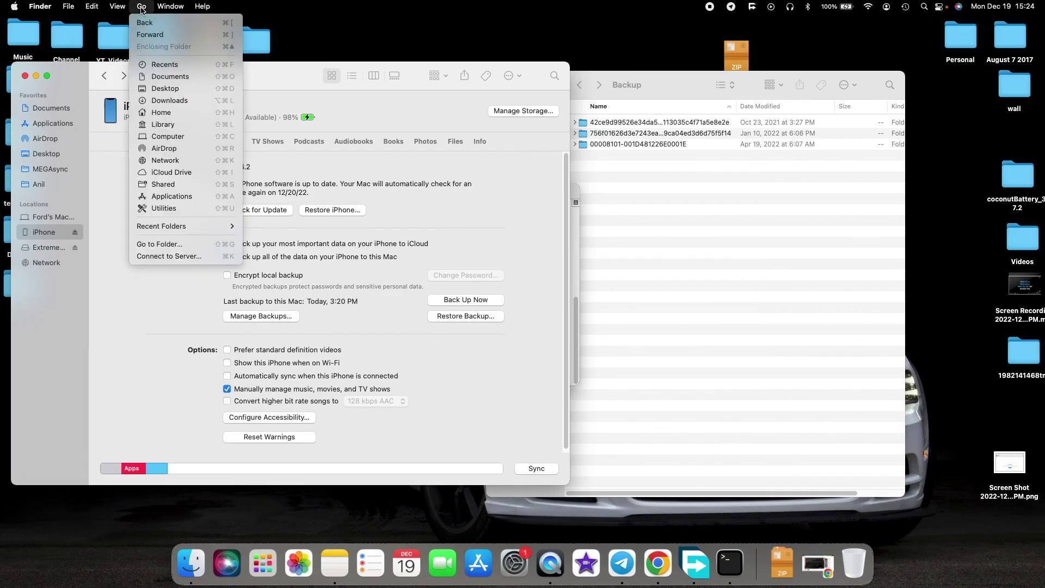
click(196, 245)
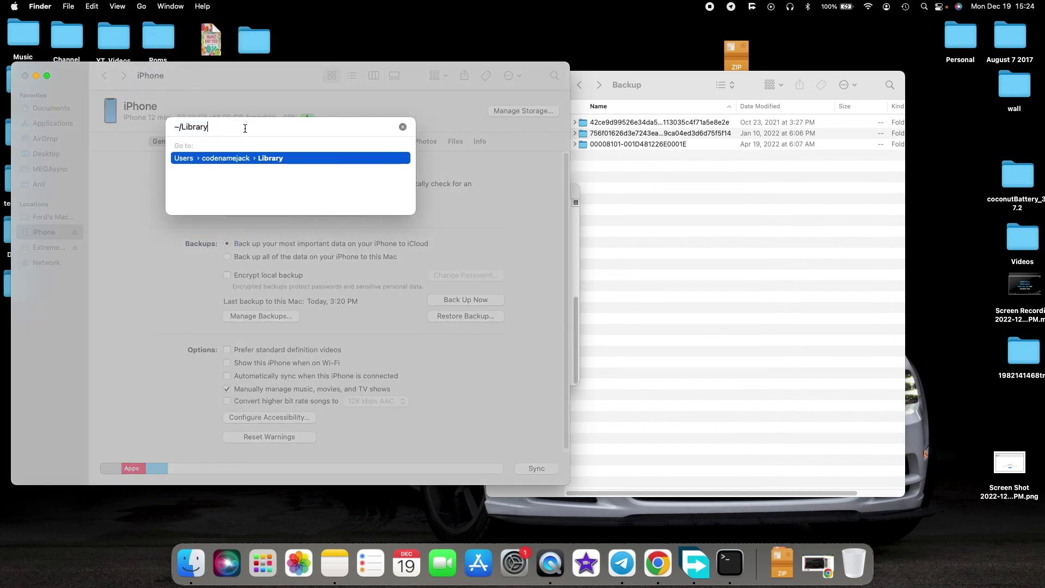
key(Return)
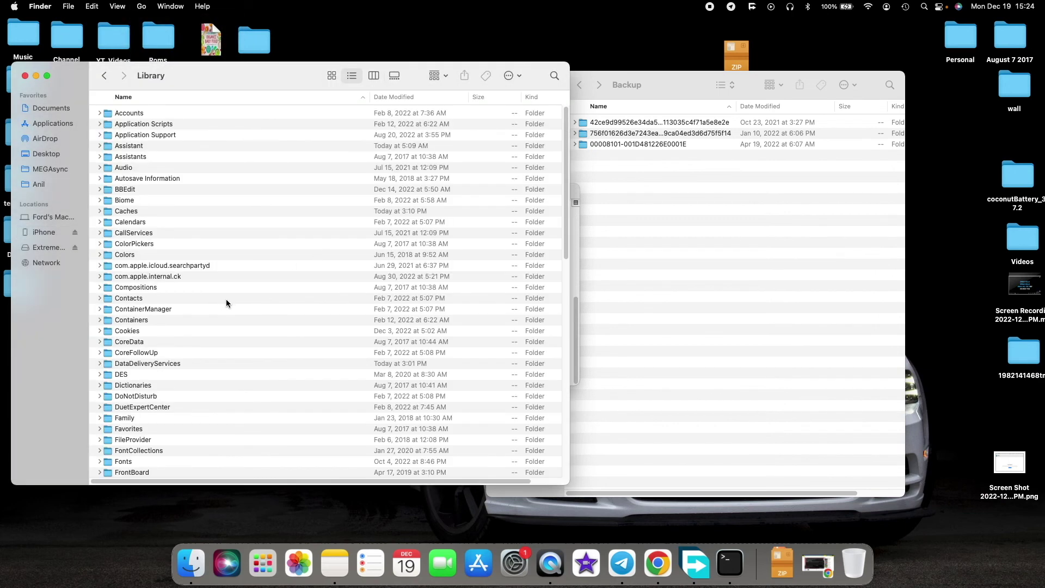
scroll(188, 326, down, 5)
scroll(189, 326, up, 5)
click(176, 135)
double_click(176, 135)
scroll(240, 274, down, 5)
double_click(146, 290)
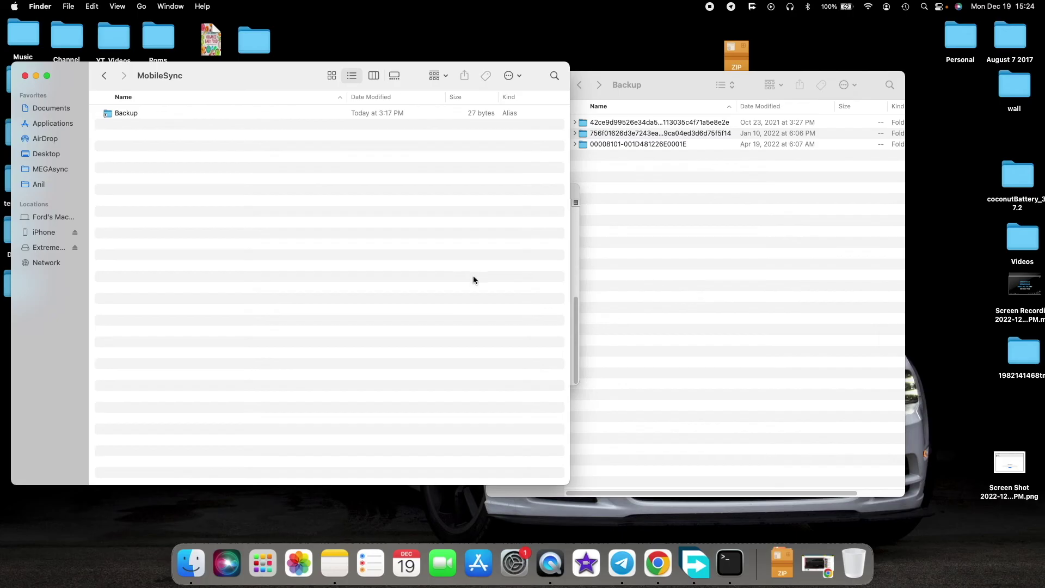
Switch to Terminal and remove the Backup link in MobileSync with the unlink command.
click(729, 562)
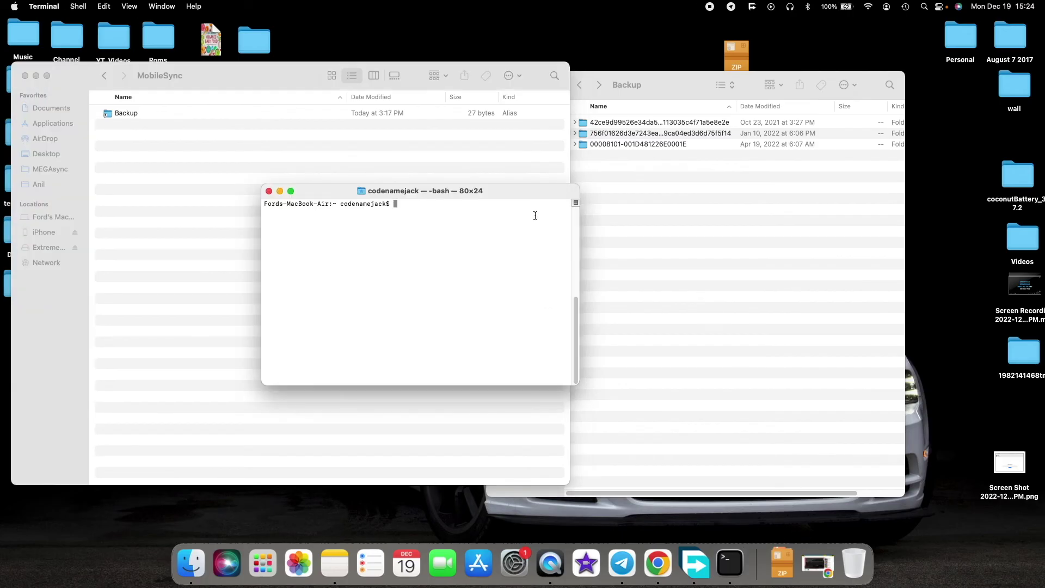
text(unlink)
drag(127, 116, 453, 188)
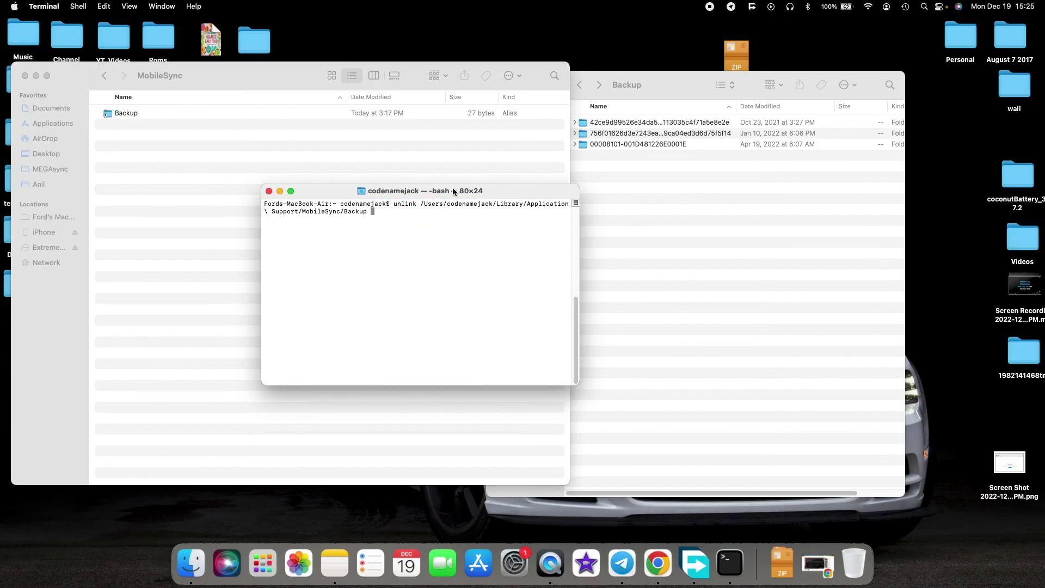
key(Return)
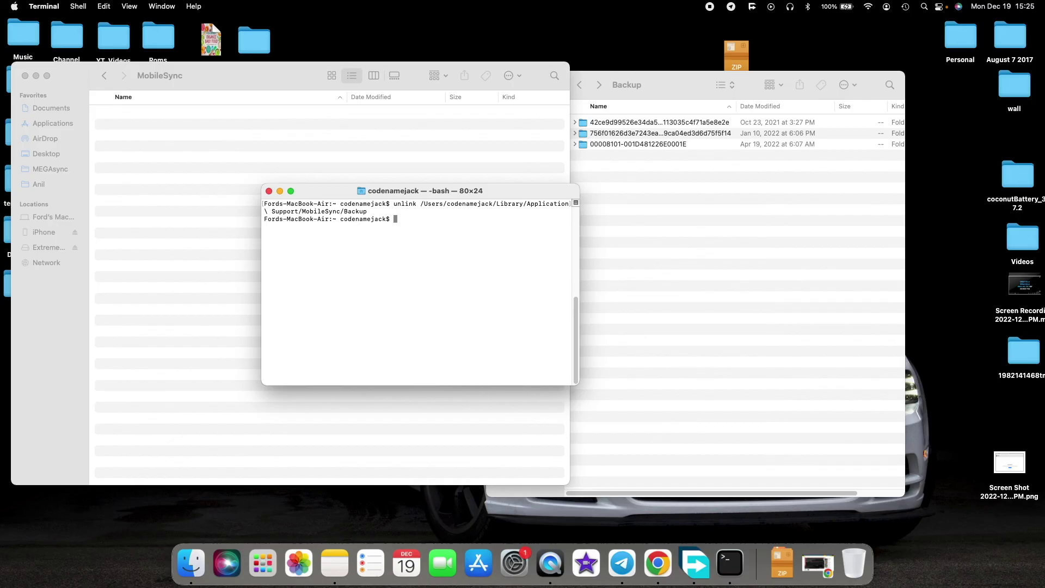
Recreate the symbolic link with ln -s from /Volumes/Extreme\ SSD/Backup to MobileSync, and open the linked Backup folder in Finder.
text(clear)
key(ctrl+u)
text(ln -s /Volumes/Extreme\ SSD/Backup /Users/codenamejack/Library/Application\ Support/MobileSync)
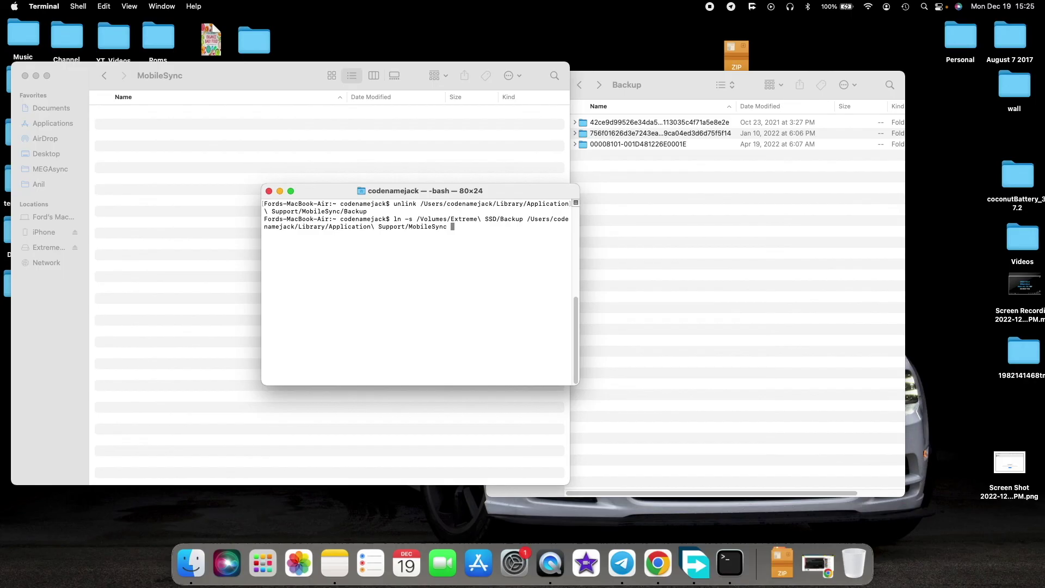
key(Return)
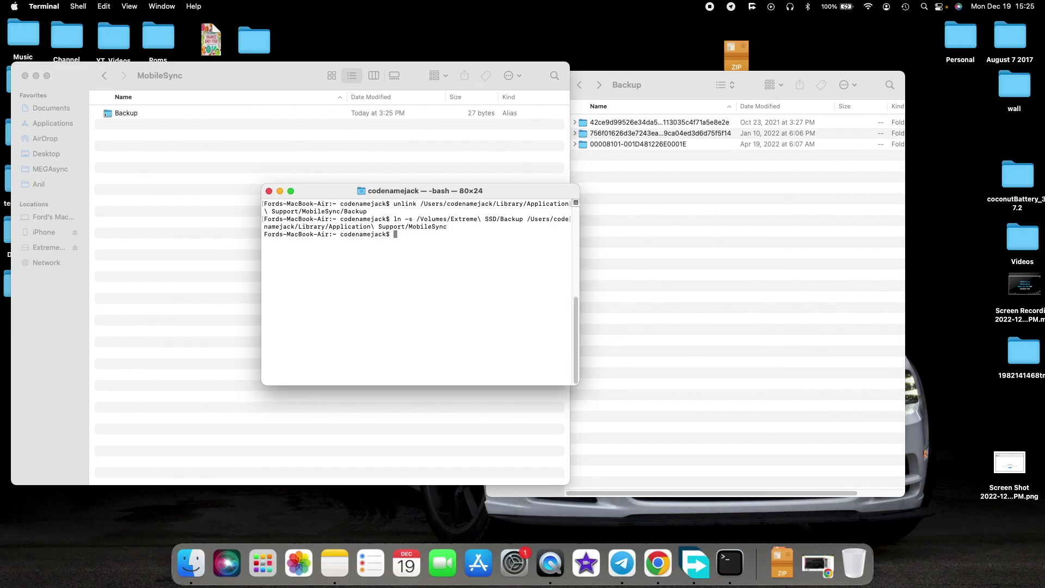
double_click(131, 113)
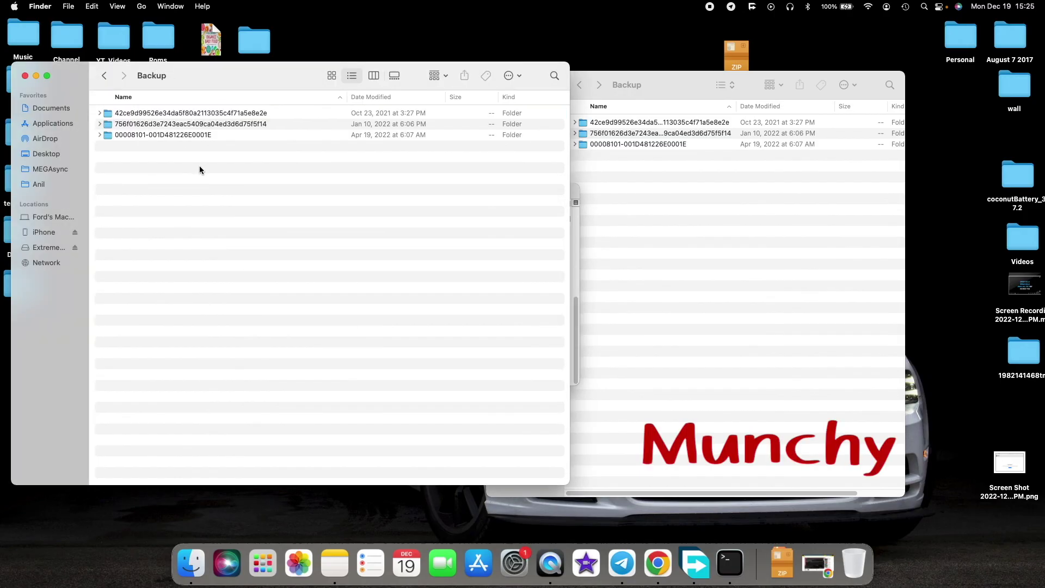